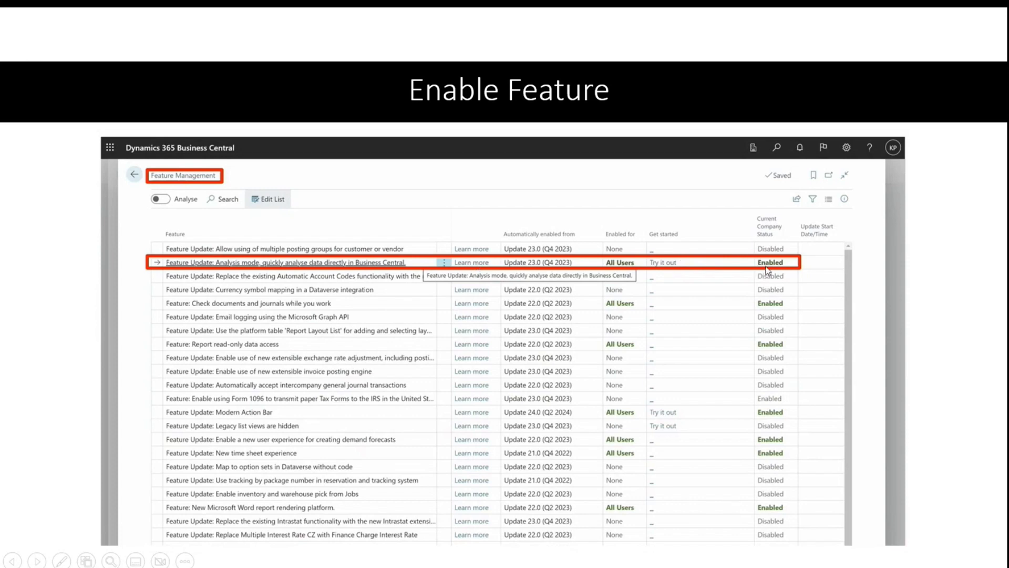
{"action": "left_click", "coordinate": [766, 267]}
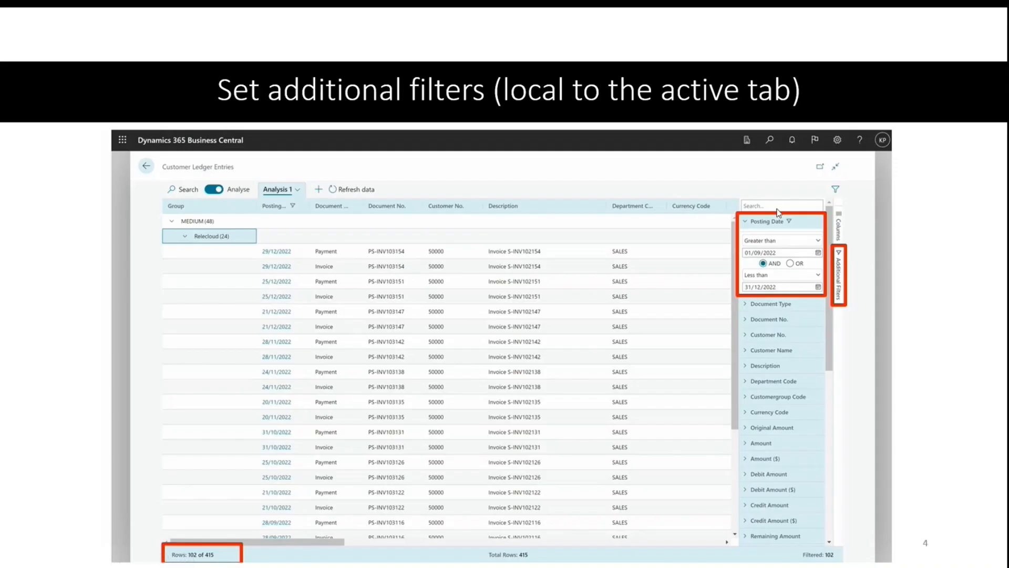
{"action": "key", "text": "Right"}
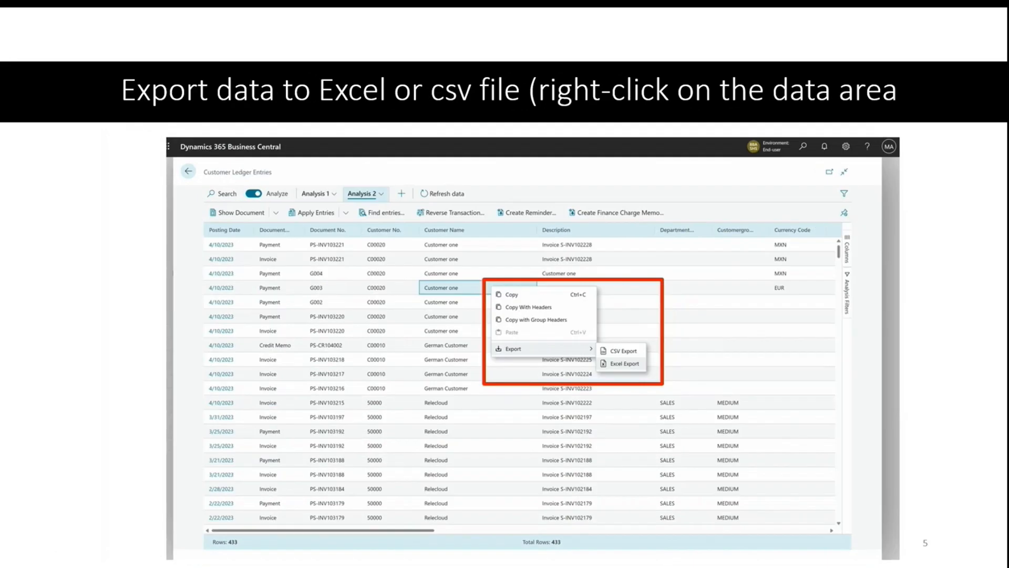
Switch to Business Central and open the Customer Ledger Entries page in analysis mode.
{"action": "key", "text": "alt+Tab"}
{"action": "key", "text": "Tab"}
{"action": "key", "text": "Tab"}
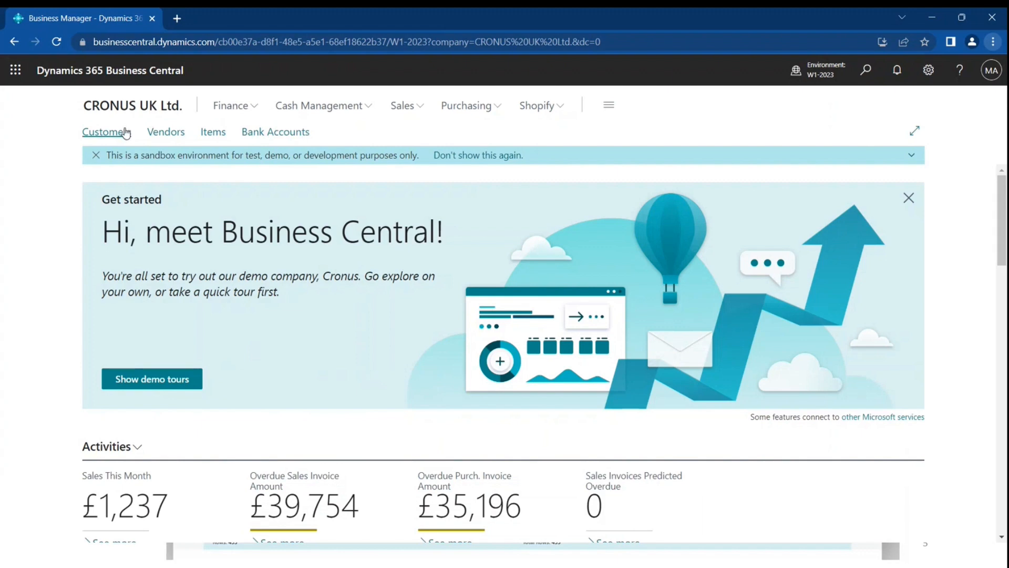
{"action": "left_click", "coordinate": [866, 71]}
{"action": "type", "text": "ledg"}
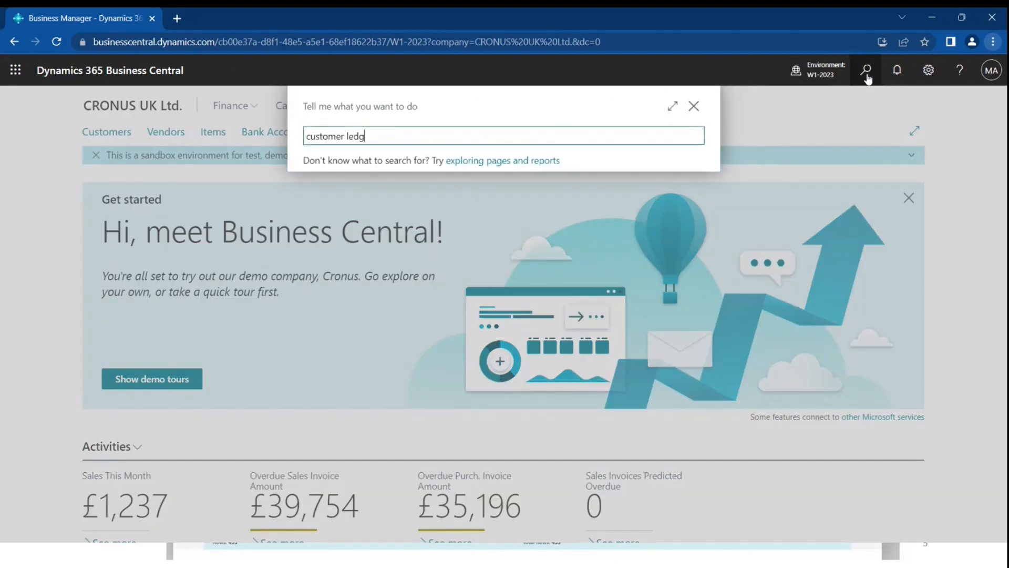
{"action": "type", "text": "er entri"}
{"action": "key", "text": "Down"}
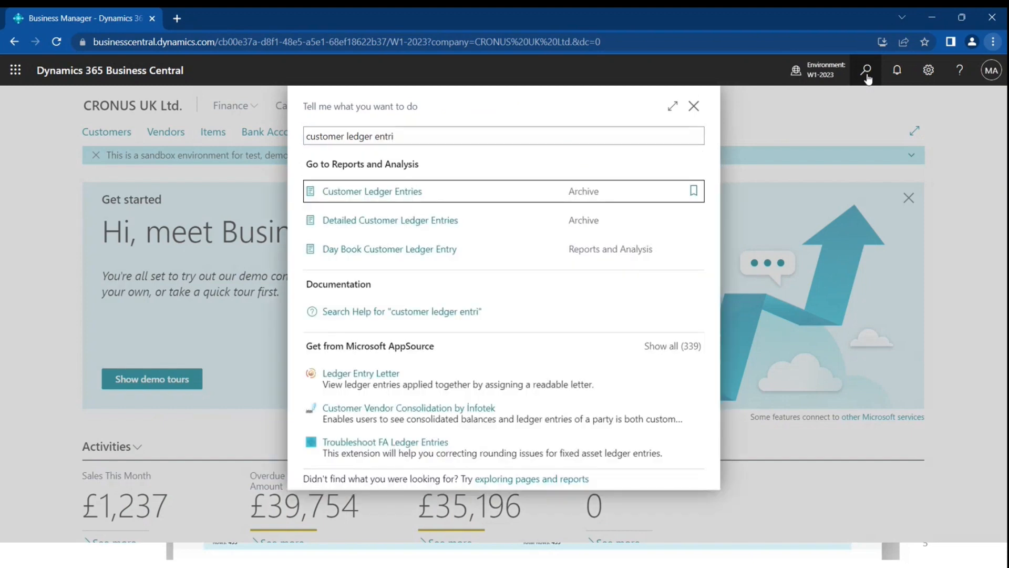
{"action": "key", "text": "Return"}
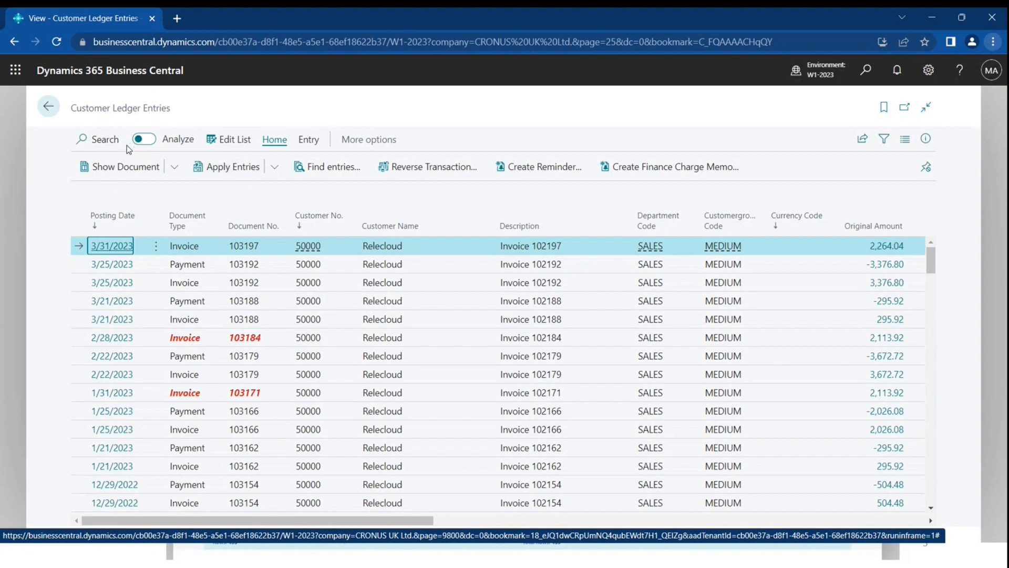
{"action": "left_click", "coordinate": [149, 144]}
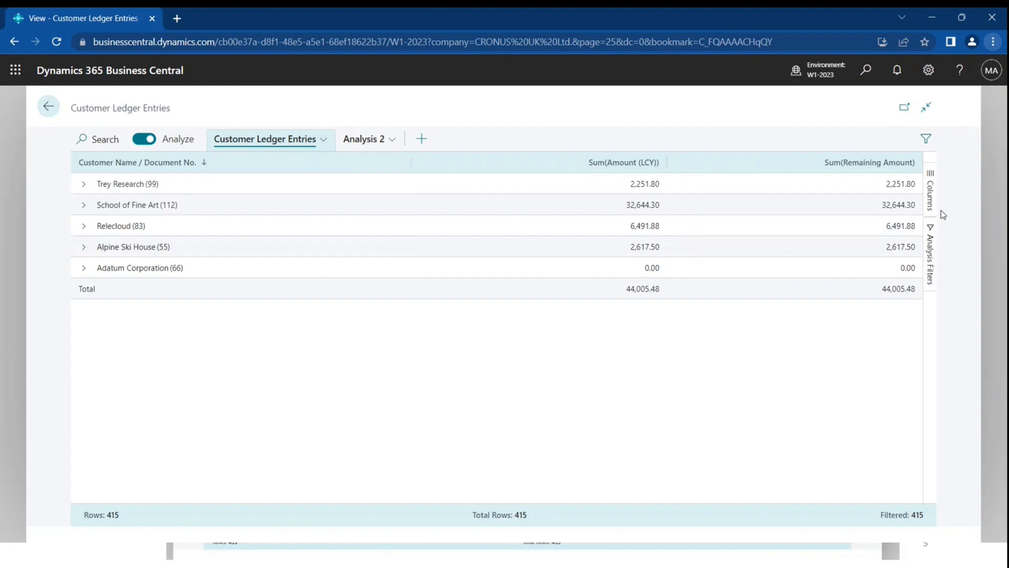
Open the analysis filters and look through the fields available for filtering.
{"action": "left_click", "coordinate": [933, 285]}
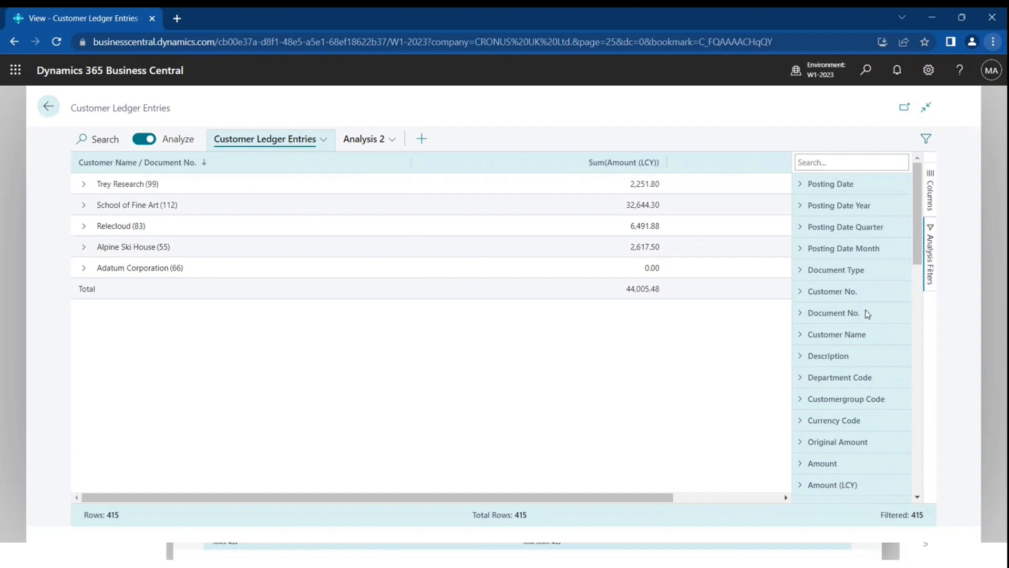
{"action": "scroll", "coordinate": [838, 354], "scroll_direction": "down", "scroll_amount": 12}
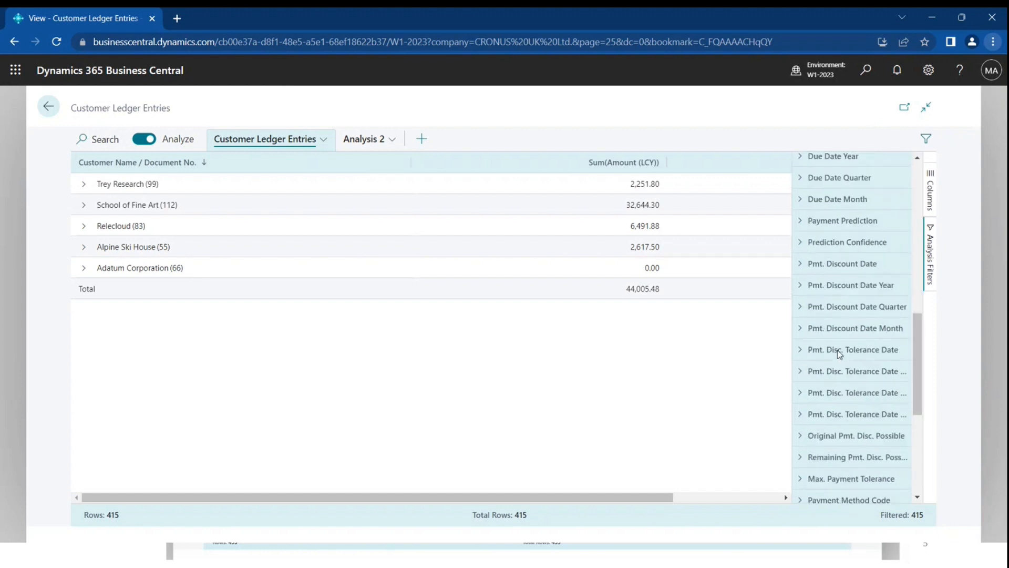
{"action": "scroll", "coordinate": [838, 354], "scroll_direction": "down", "scroll_amount": 3}
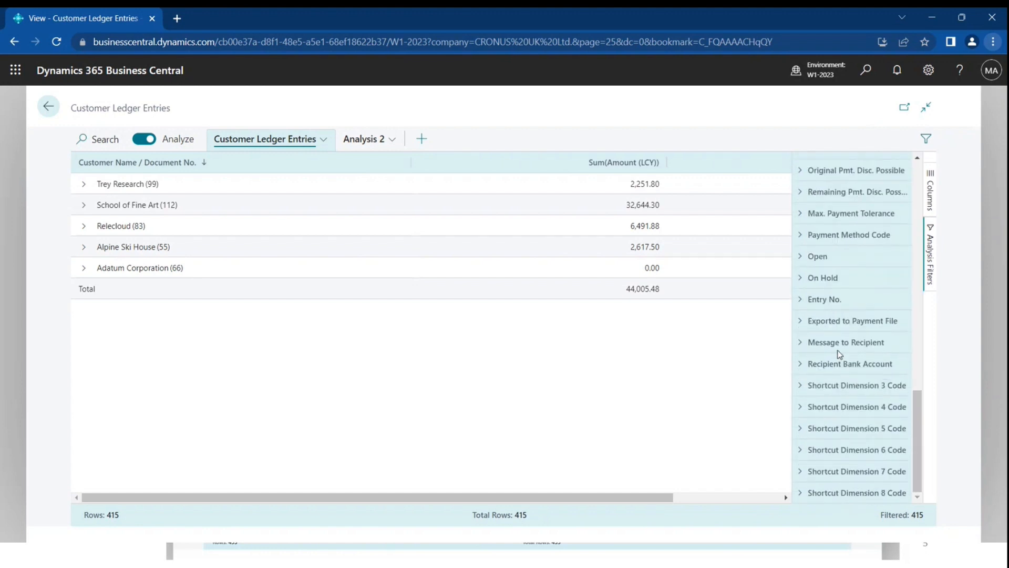
{"action": "scroll", "coordinate": [840, 354], "scroll_direction": "up", "scroll_amount": 15}
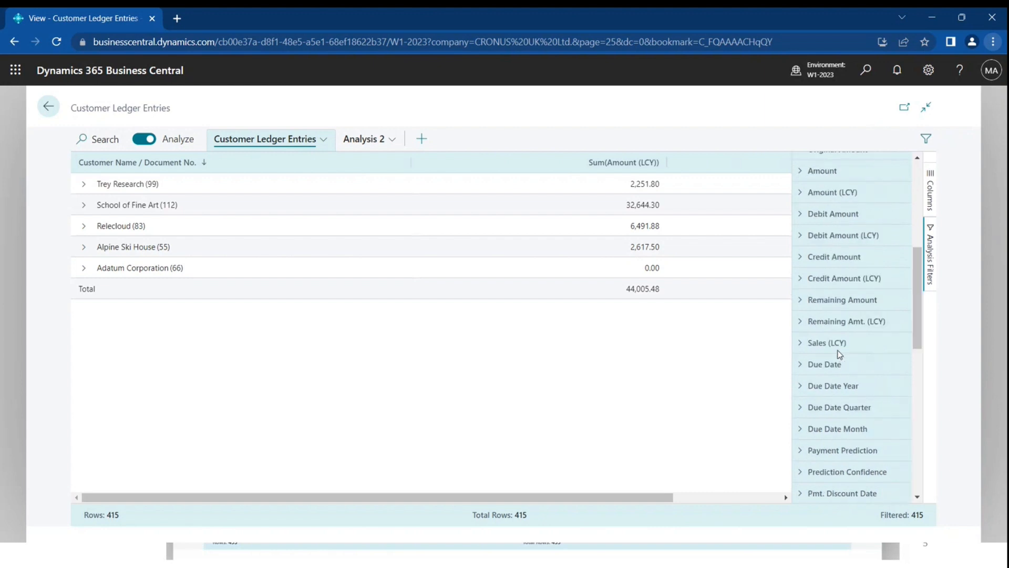
Expand the Posting Date Month and Posting Date filters and review their month values and comparison operators.
{"action": "left_click", "coordinate": [801, 257]}
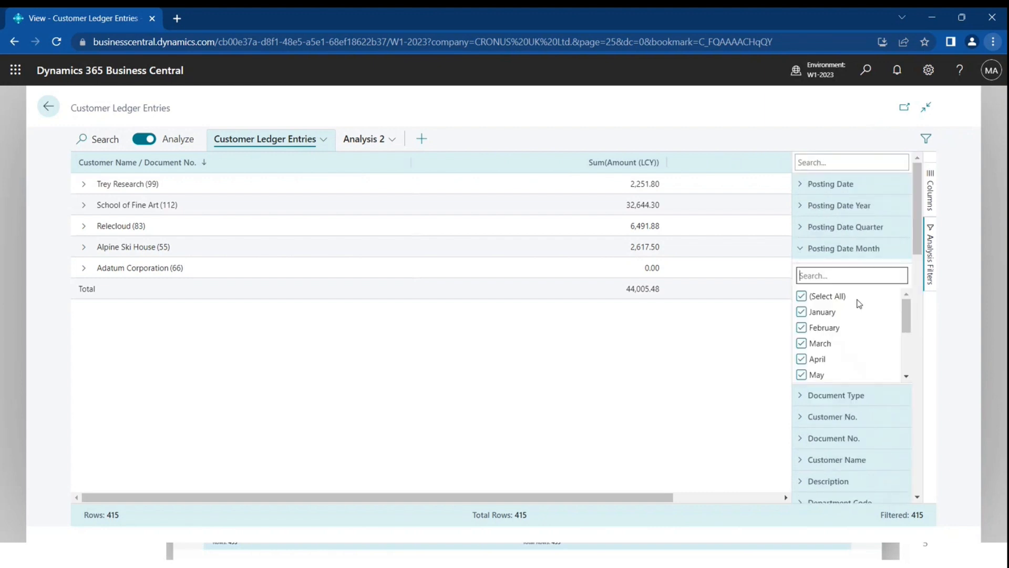
{"action": "scroll", "coordinate": [838, 297], "scroll_direction": "down", "scroll_amount": 2}
{"action": "scroll", "coordinate": [838, 298], "scroll_direction": "up", "scroll_amount": 2}
{"action": "left_click", "coordinate": [840, 184]}
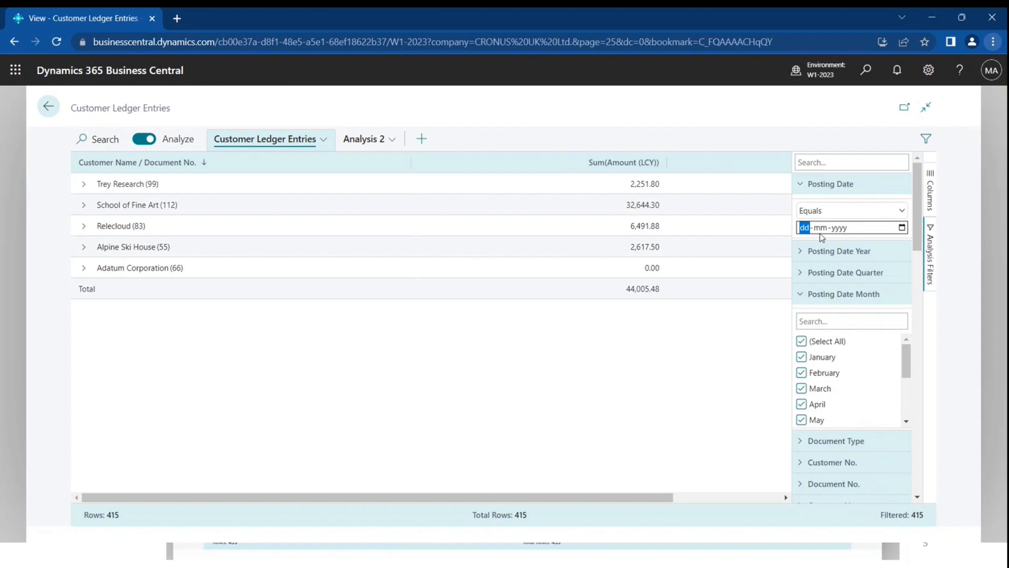
{"action": "left_click", "coordinate": [868, 211]}
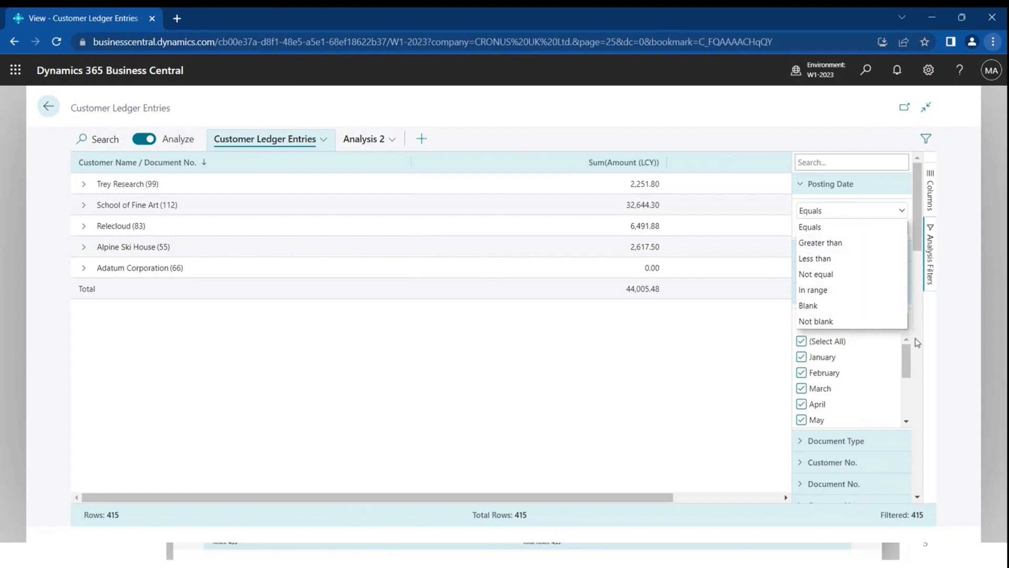
{"action": "left_click", "coordinate": [910, 321]}
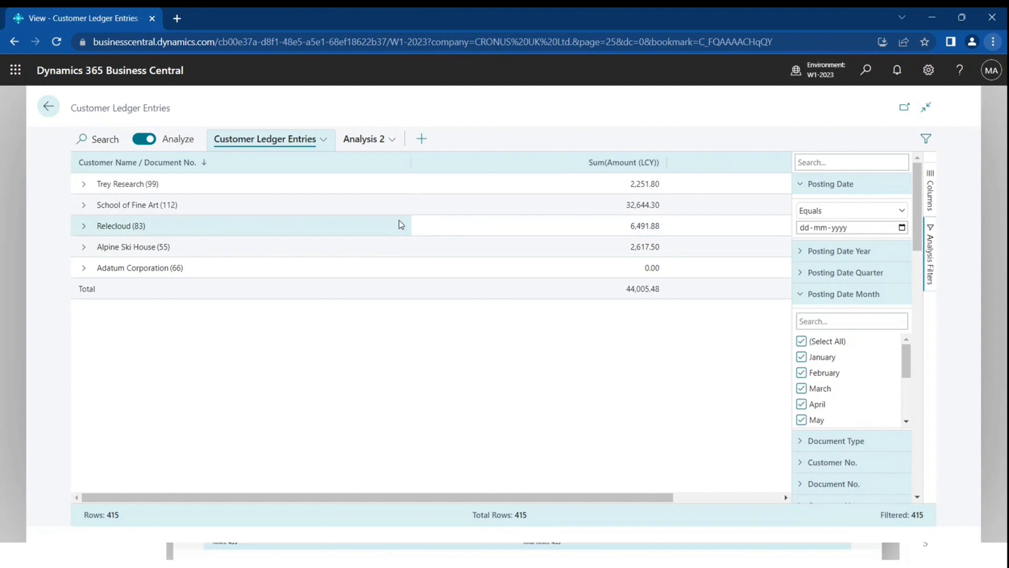
Select the School of Fine Art, Relecloud and Alpine Ski House rows across the customer, amount and remaining amount columns.
{"action": "left_click", "coordinate": [340, 213]}
{"action": "key", "text": "Right"}
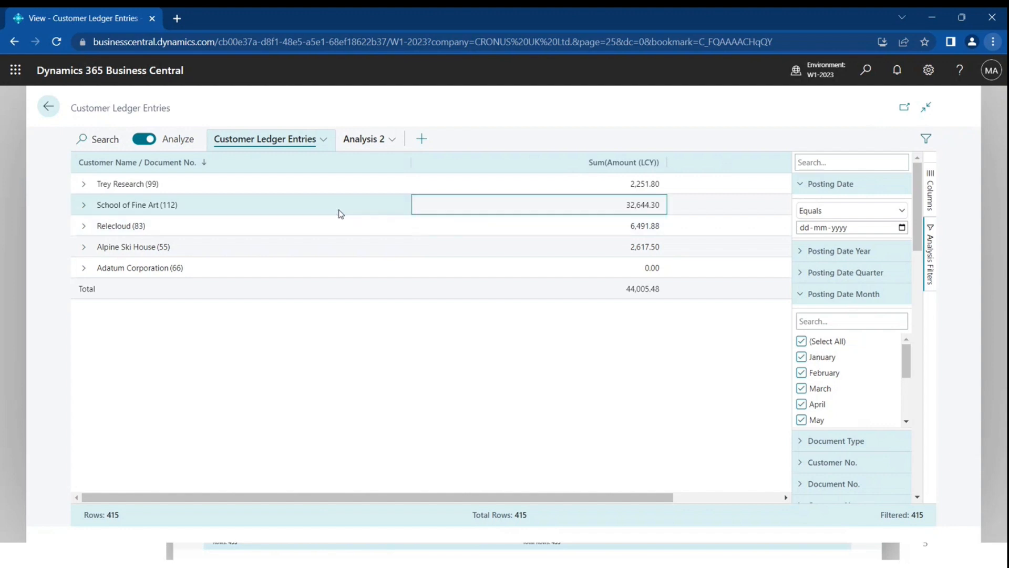
{"action": "key", "text": "Left"}
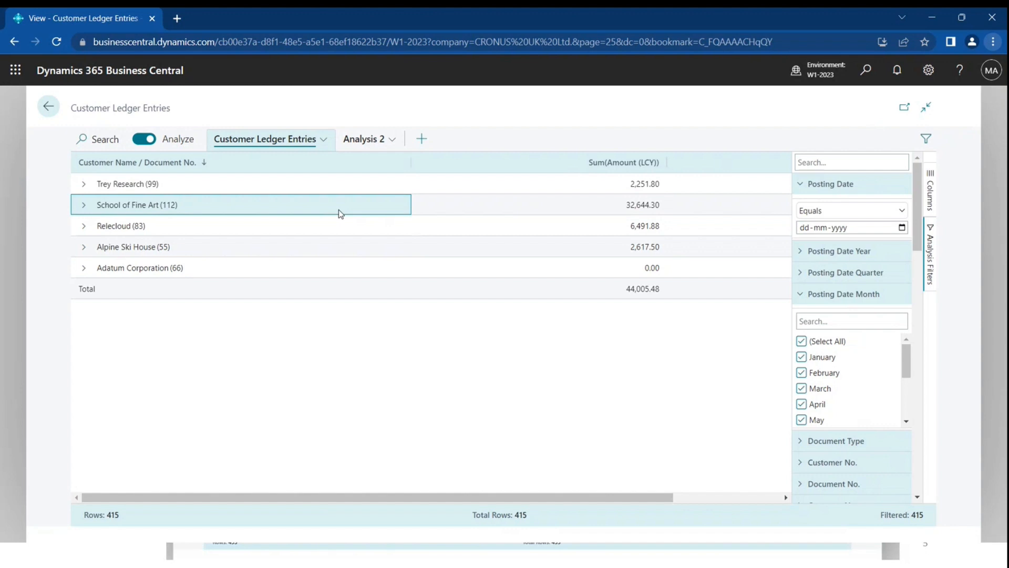
{"action": "key", "text": "shift+Right"}
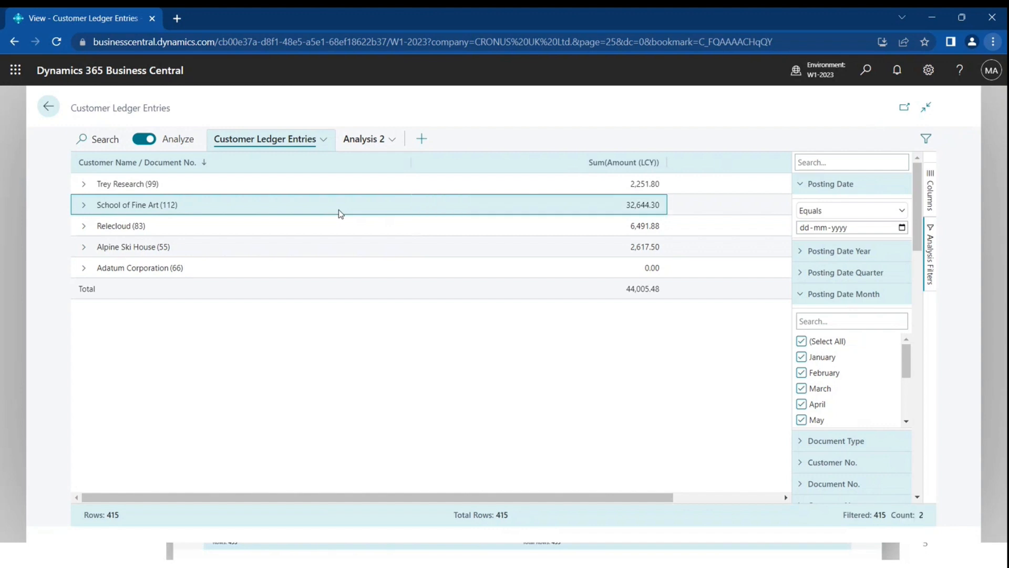
{"action": "key", "text": "shift+Right"}
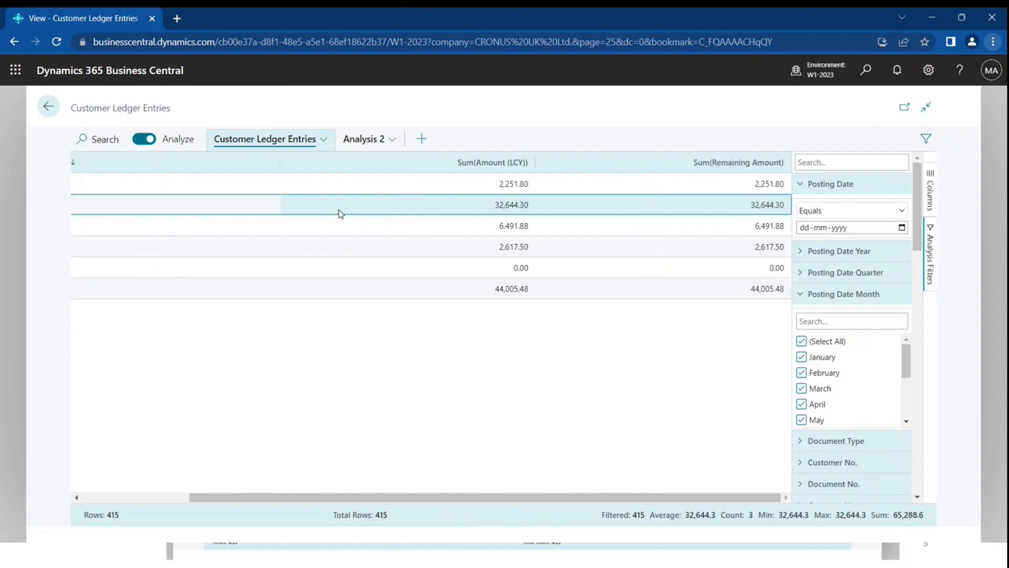
{"action": "key", "text": "shift+Down"}
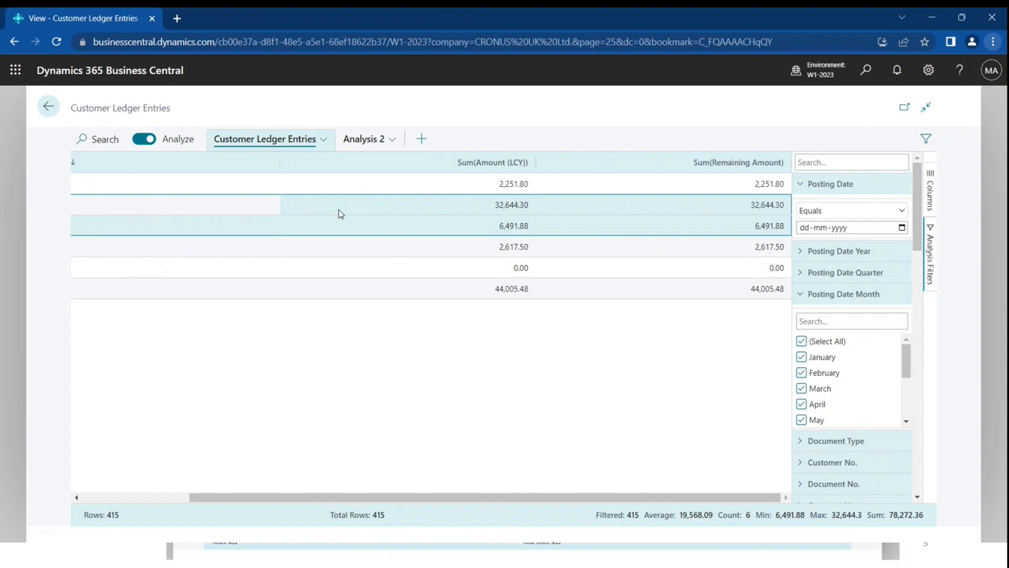
{"action": "key", "text": "shift+Down"}
Export the analysis data to an Excel file and open the downloaded export.xlsx.
{"action": "right_click", "coordinate": [340, 213]}
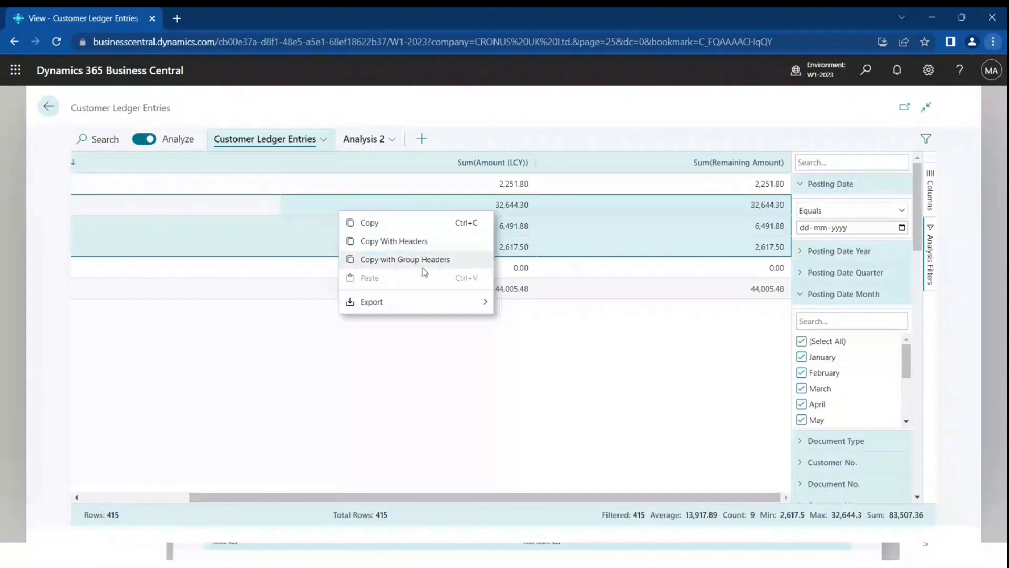
{"action": "mouse_move", "coordinate": [451, 299]}
{"action": "left_click", "coordinate": [535, 323]}
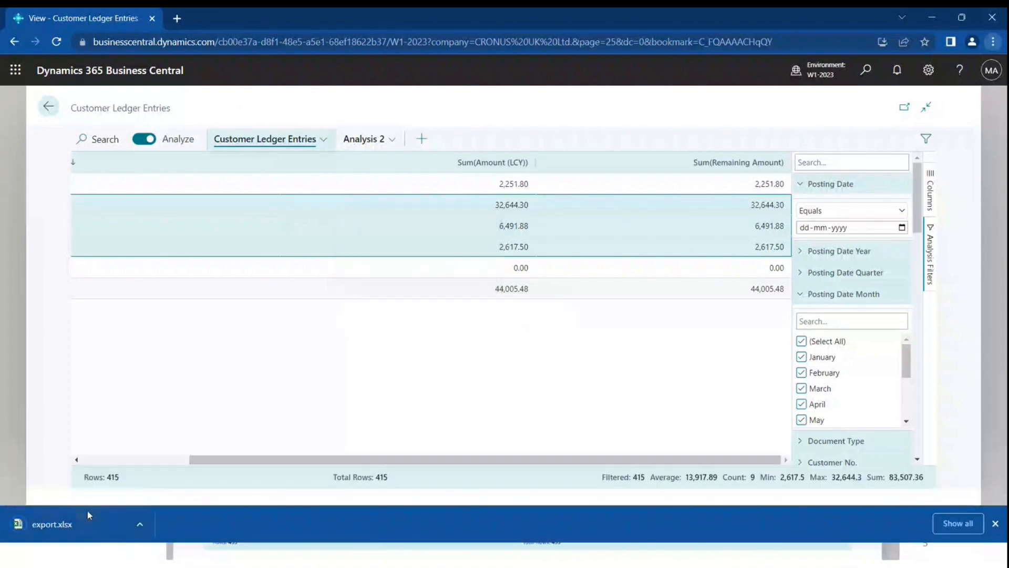
{"action": "left_click", "coordinate": [88, 510]}
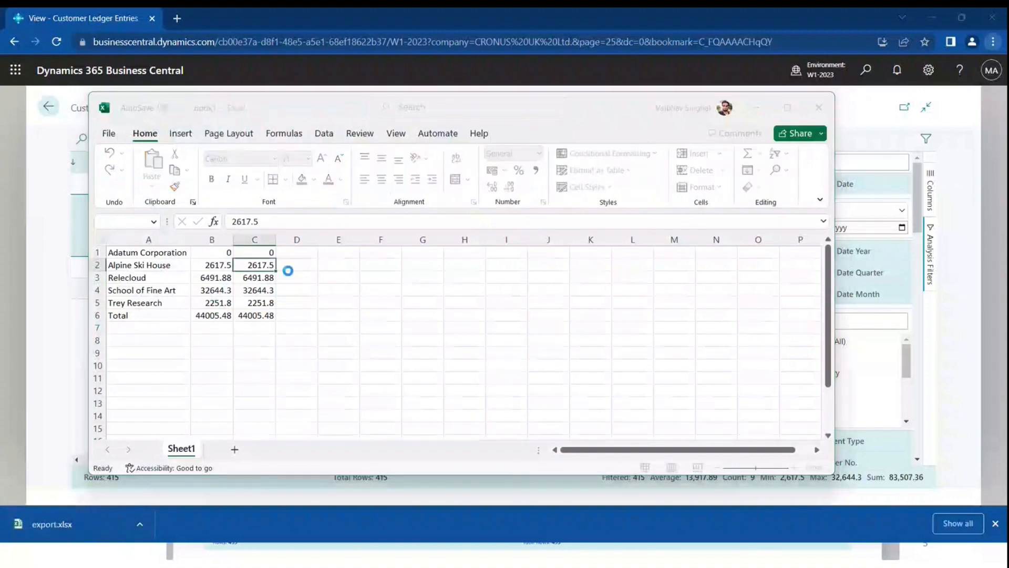
Look through the exported customer and document rows in the ag-grid sheet down to the totals.
{"action": "key", "text": "Down"}
{"action": "key", "text": "Down"}
{"action": "key", "text": "Down"}
{"action": "key", "text": "Down"}
{"action": "key", "text": "Down"}
{"action": "key", "text": "Down"}
{"action": "key", "text": "Down"}
{"action": "key", "text": "Down"}
{"action": "key", "text": "Down"}
{"action": "key", "text": "Down"}
{"action": "key", "text": "Down"}
{"action": "key", "text": "Down"}
{"action": "key", "text": "Down"}
{"action": "key", "text": "Down"}
{"action": "key", "text": "Down"}
{"action": "key", "text": "Down"}
{"action": "key", "text": "Down"}
{"action": "key", "text": "Down"}
{"action": "key", "text": "Down"}
{"action": "key", "text": "Down"}
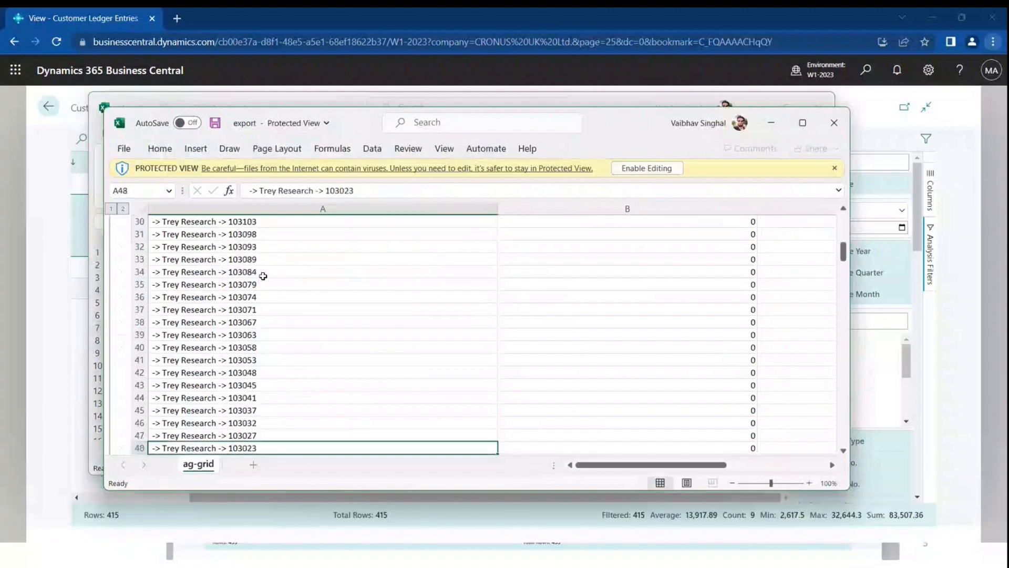
{"action": "key", "text": "Down"}
{"action": "key", "text": "Down"}
{"action": "key", "text": "Down"}
{"action": "key", "text": "Down"}
{"action": "key", "text": "Down"}
{"action": "key", "text": "Down"}
{"action": "key", "text": "Down"}
{"action": "key", "text": "Down"}
{"action": "key", "text": "Down"}
{"action": "key", "text": "Down"}
{"action": "key", "text": "Down"}
{"action": "key", "text": "Down"}
{"action": "key", "text": "Down"}
{"action": "key", "text": "Down"}
{"action": "key", "text": "Down"}
{"action": "key", "text": "Down"}
{"action": "key", "text": "Down"}
{"action": "key", "text": "Down"}
{"action": "key", "text": "Down"}
{"action": "key", "text": "Down"}
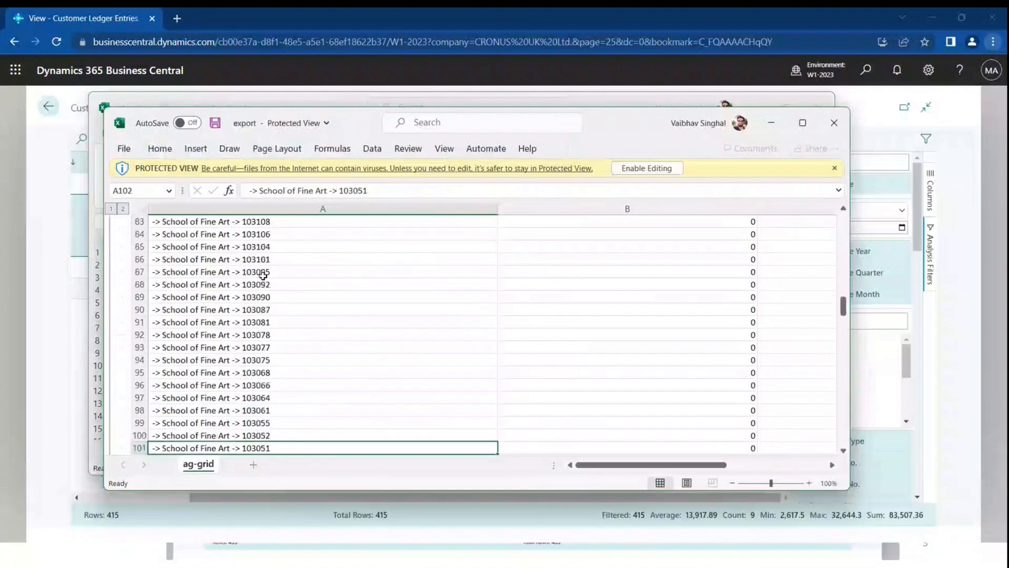
{"action": "key", "text": "Down"}
{"action": "key", "text": "Down"}
{"action": "key", "text": "Down"}
{"action": "key", "text": "Down"}
{"action": "key", "text": "Down"}
{"action": "key", "text": "Down"}
{"action": "key", "text": "Down"}
{"action": "key", "text": "Down"}
{"action": "key", "text": "Down"}
{"action": "key", "text": "Down"}
{"action": "key", "text": "Down"}
{"action": "key", "text": "Down"}
{"action": "key", "text": "Down"}
{"action": "key", "text": "Down"}
{"action": "key", "text": "Down"}
{"action": "key", "text": "Down"}
{"action": "key", "text": "Down"}
{"action": "key", "text": "Down"}
{"action": "key", "text": "Down"}
{"action": "key", "text": "Down"}
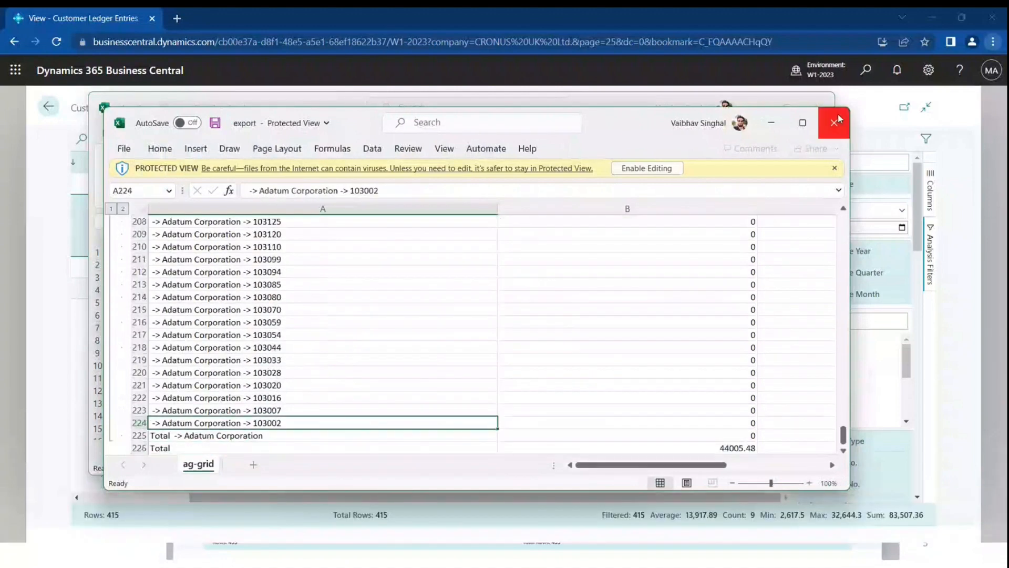
Close the exported file and the other open workbook, discarding the unsaved changes.
{"action": "left_click", "coordinate": [838, 119]}
{"action": "left_click", "coordinate": [819, 107]}
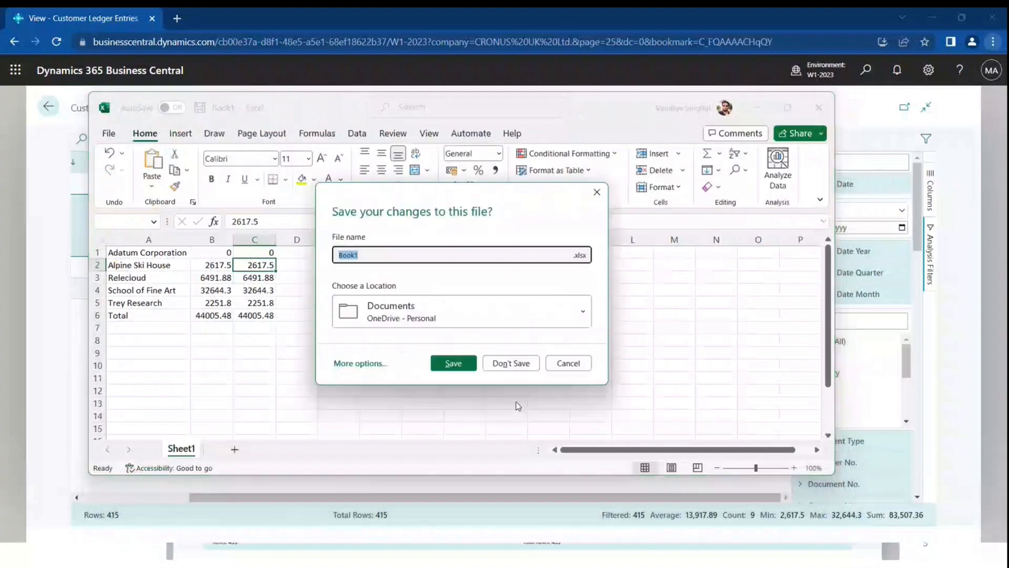
{"action": "left_click", "coordinate": [502, 363]}
Copy the selected analysis cells with headers and paste them into a new blank Excel workbook.
{"action": "right_click", "coordinate": [325, 219]}
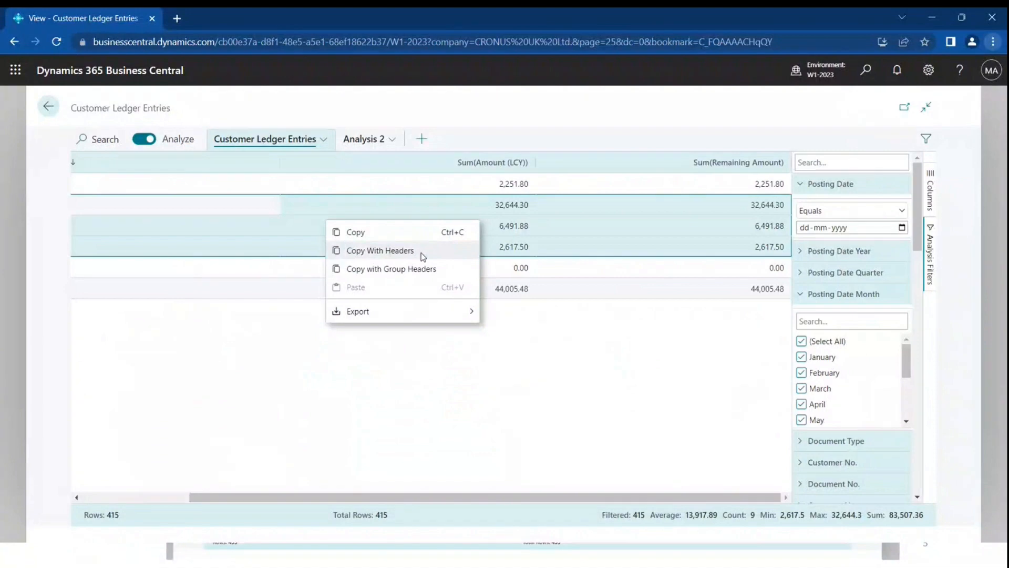
{"action": "left_click", "coordinate": [423, 251]}
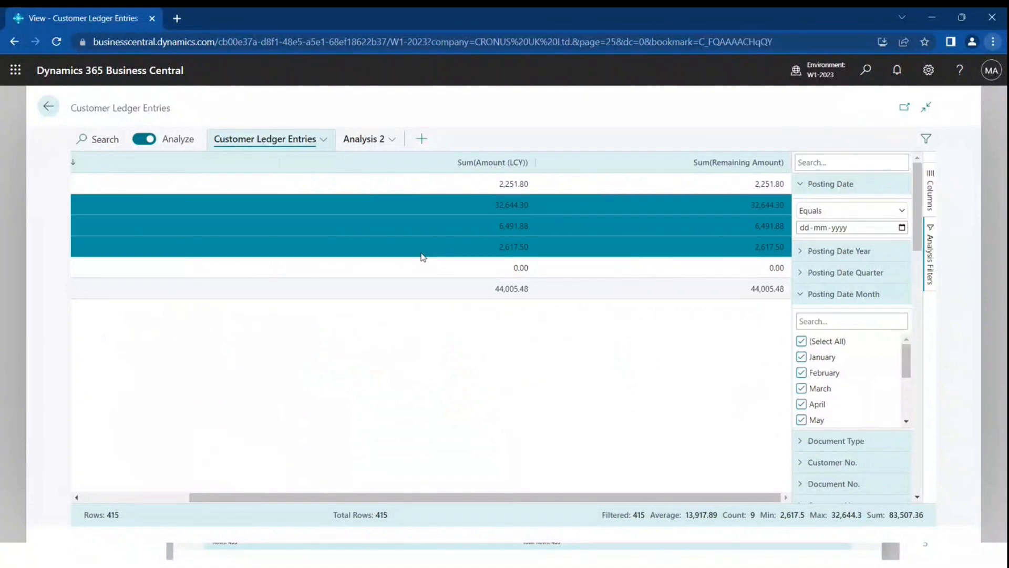
{"action": "key", "text": "super+r"}
{"action": "type", "text": "excel"}
{"action": "key", "text": "Return"}
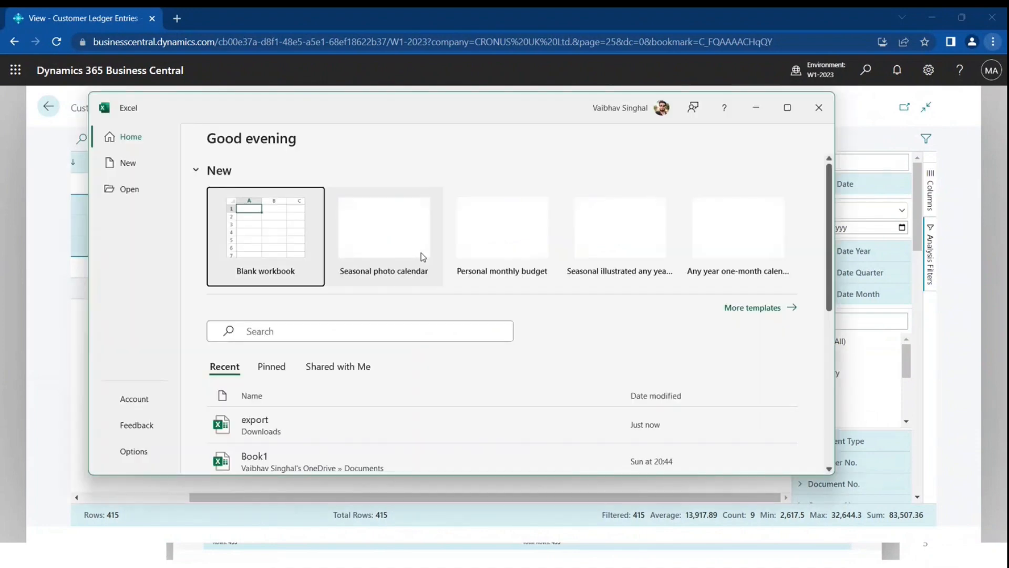
{"action": "key", "text": "Return"}
{"action": "key", "text": "ctrl+v"}
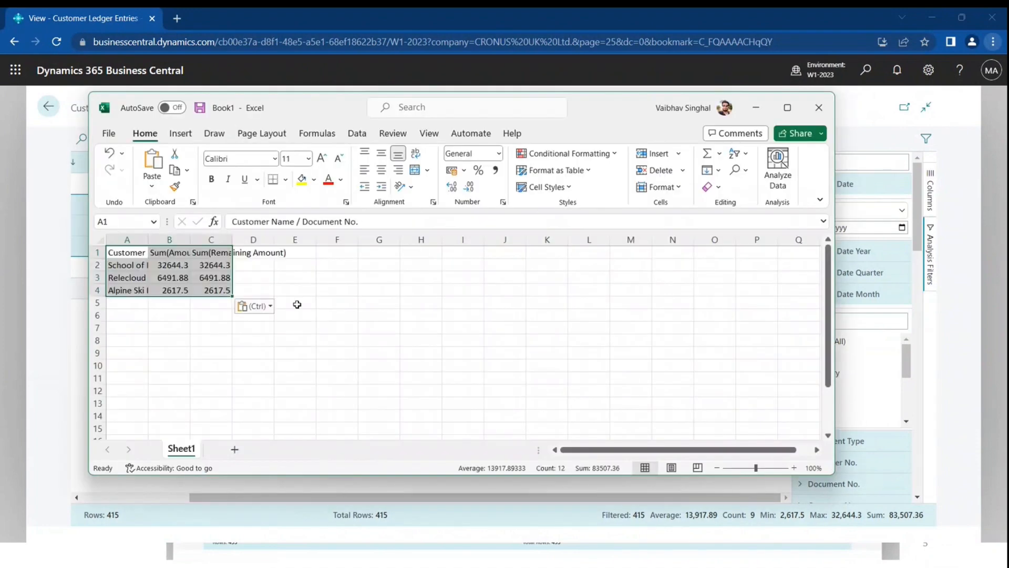
AutoFit the widths of the pasted columns, and close the workbook without saving.
{"action": "key", "text": "alt"}
{"action": "key", "text": "h"}
{"action": "key", "text": "o"}
{"action": "key", "text": "i"}
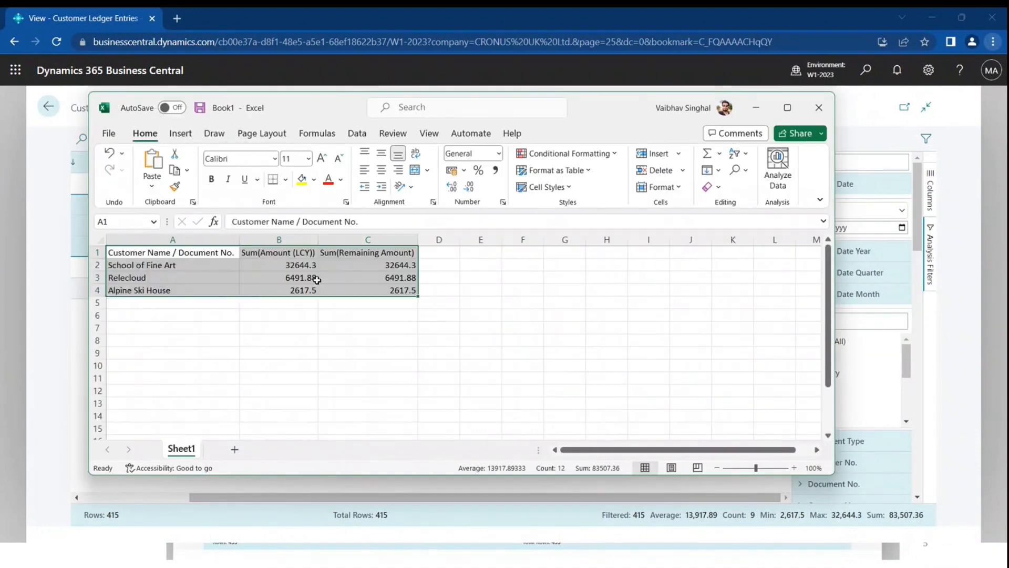
{"action": "left_click", "coordinate": [817, 120]}
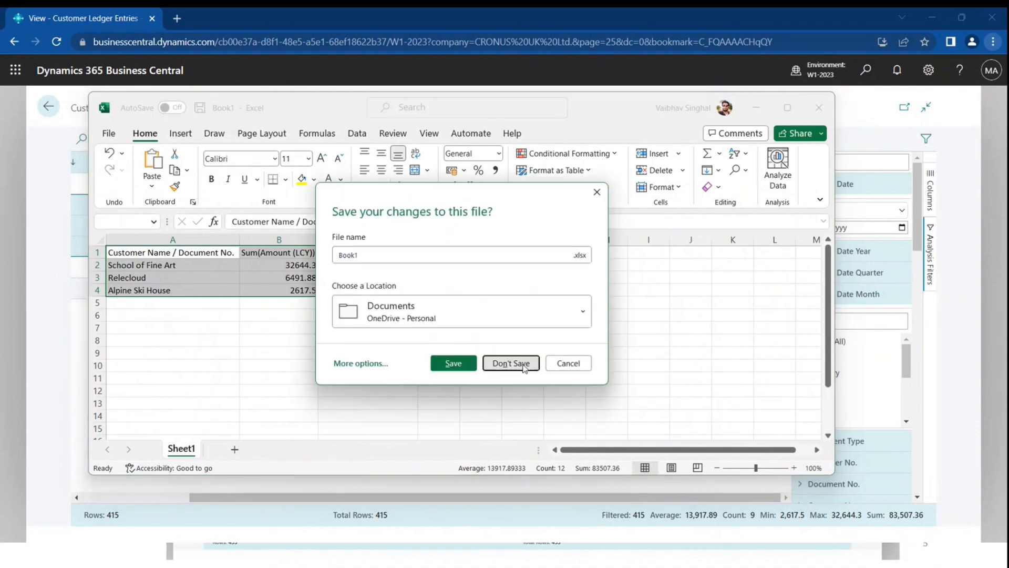
{"action": "left_click", "coordinate": [510, 364]}
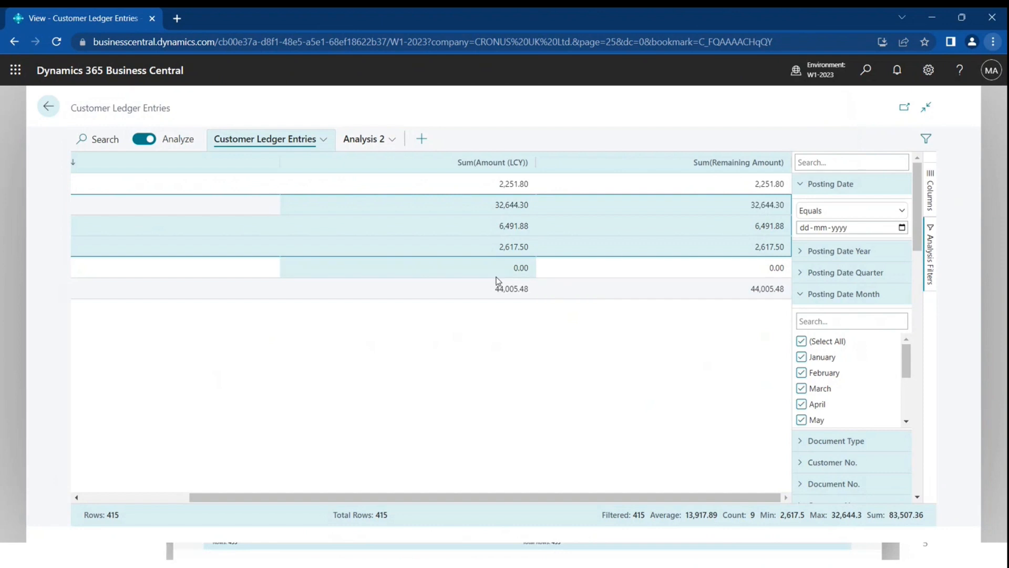
Look through the Posting Date Month values and the other analysis filters, and bring up the analysis column settings.
{"action": "scroll", "coordinate": [840, 397], "scroll_direction": "down", "scroll_amount": 3}
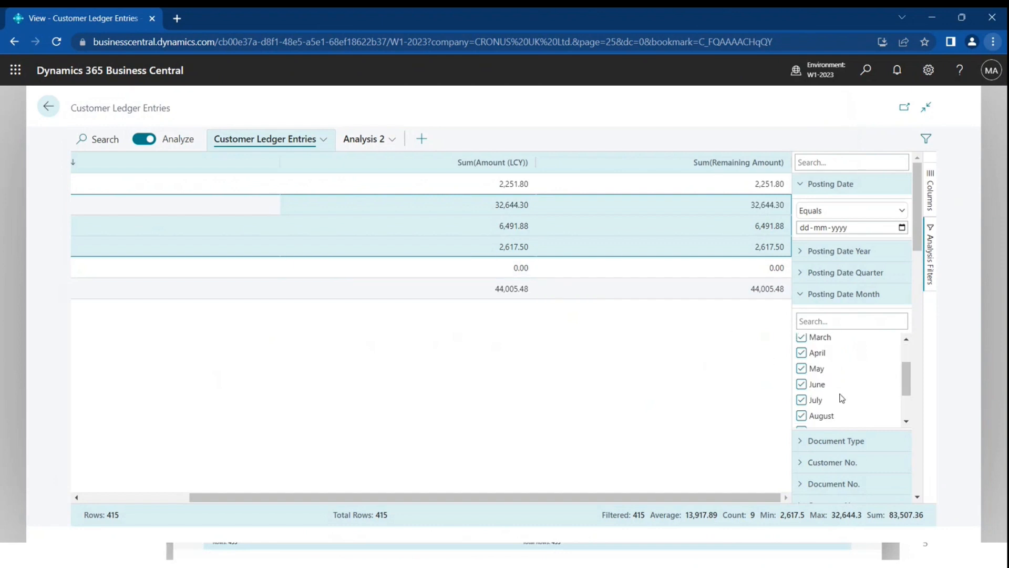
{"action": "scroll", "coordinate": [840, 397], "scroll_direction": "down", "scroll_amount": 3}
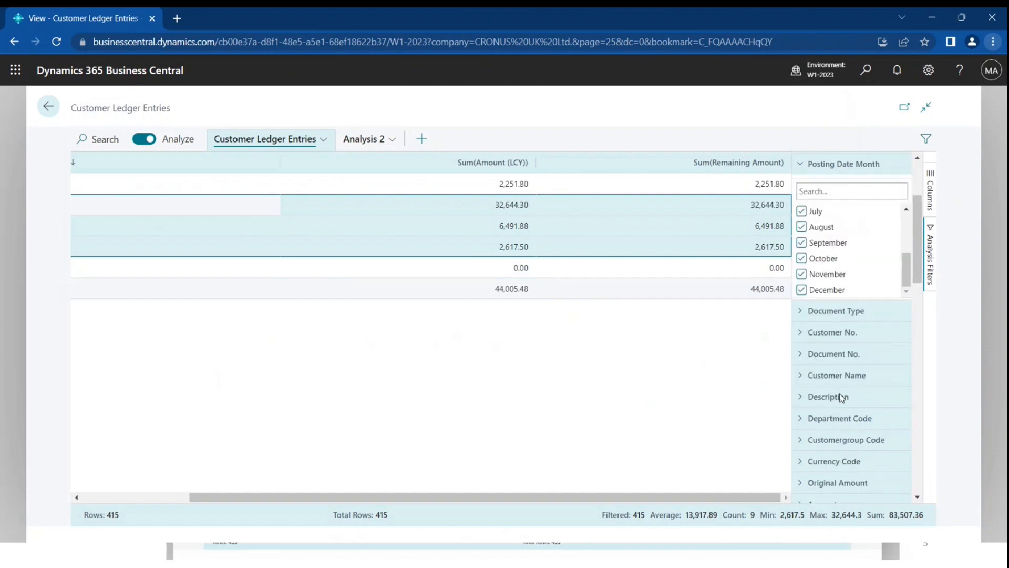
{"action": "scroll", "coordinate": [839, 392], "scroll_direction": "up", "scroll_amount": 3}
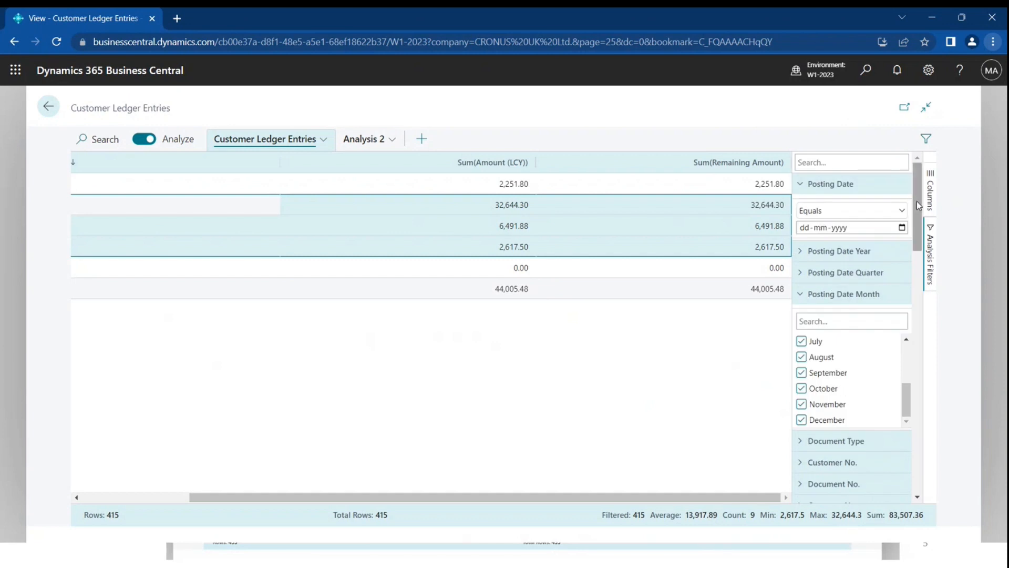
{"action": "left_click", "coordinate": [933, 197]}
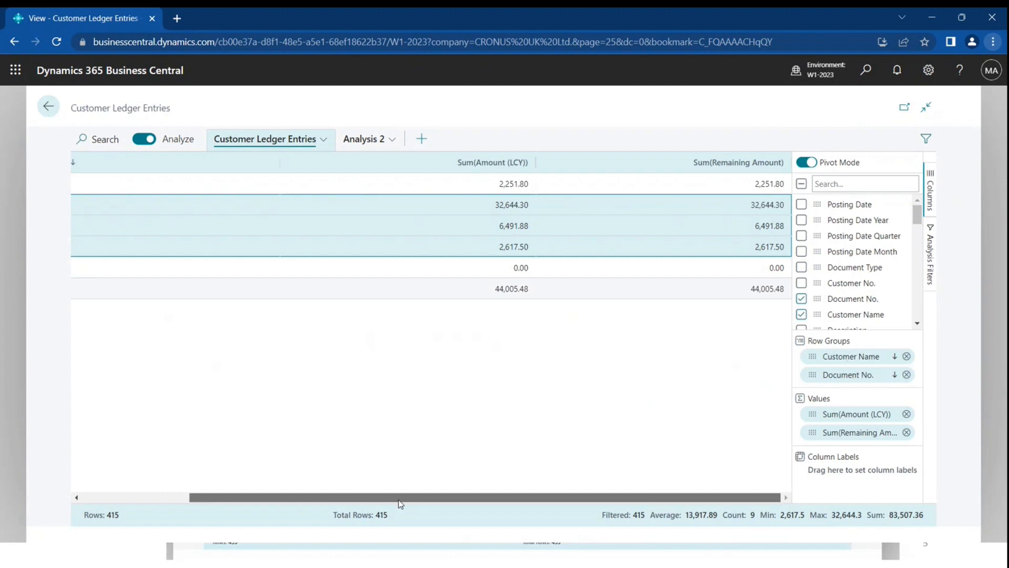
Expand the Trey Research group to review its documents and both amount columns, collapse it, and briefly expand and collapse School of Fine Art.
{"action": "left_click_drag", "start_coordinate": [402, 496], "coordinate": [158, 492]}
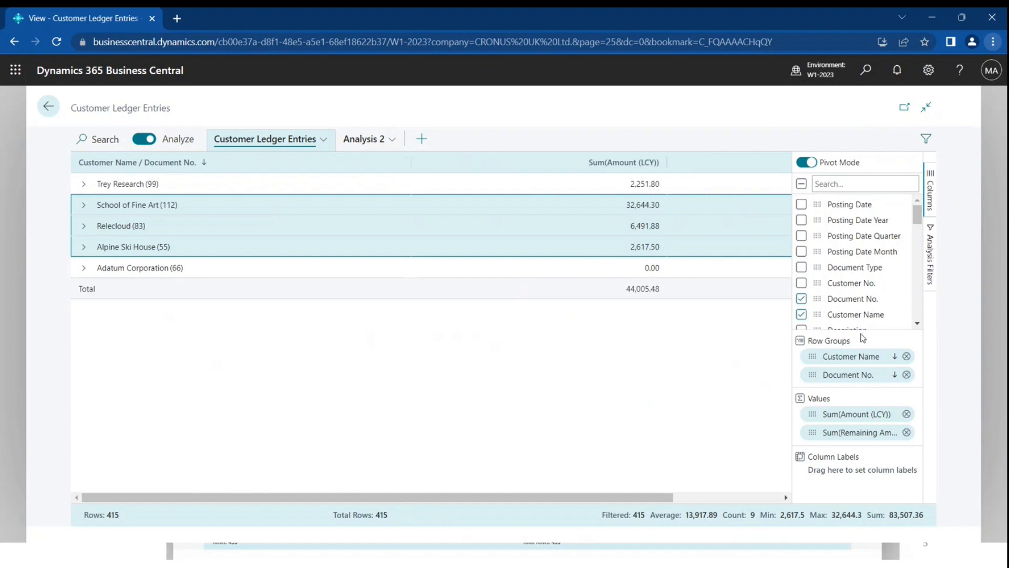
{"action": "left_click", "coordinate": [84, 185]}
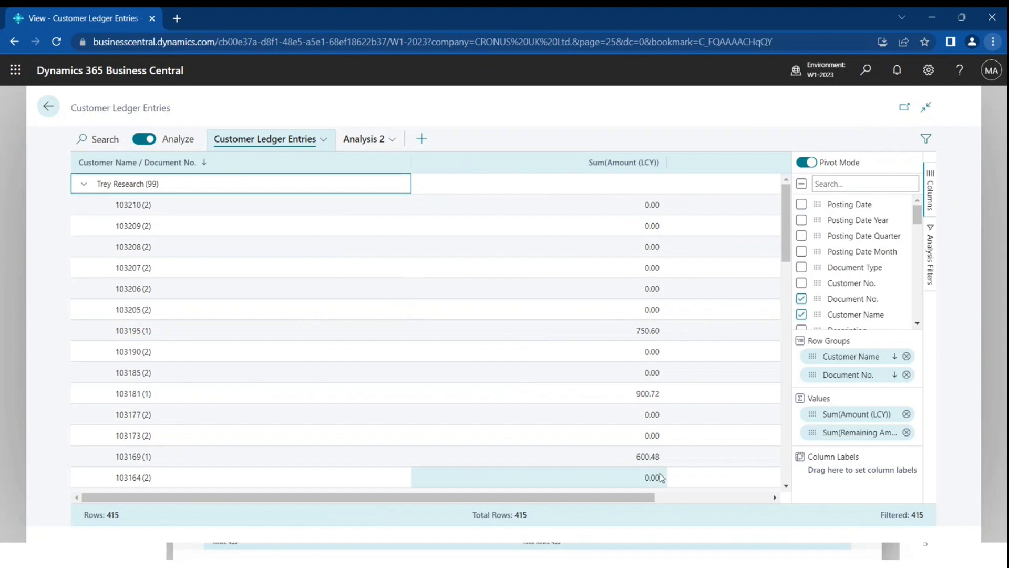
{"action": "left_click_drag", "start_coordinate": [643, 496], "coordinate": [784, 487]}
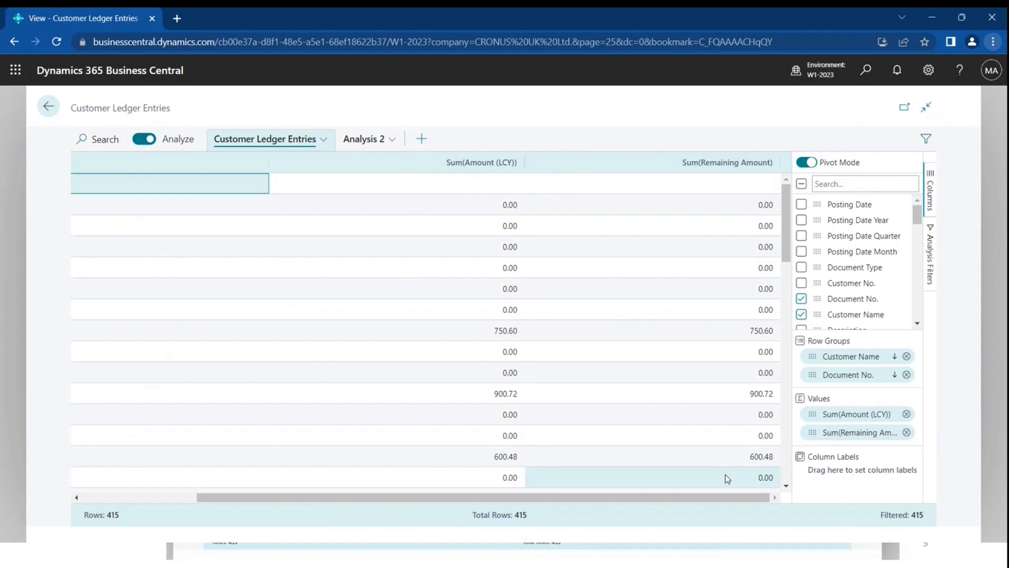
{"action": "left_click_drag", "start_coordinate": [702, 497], "coordinate": [418, 509]}
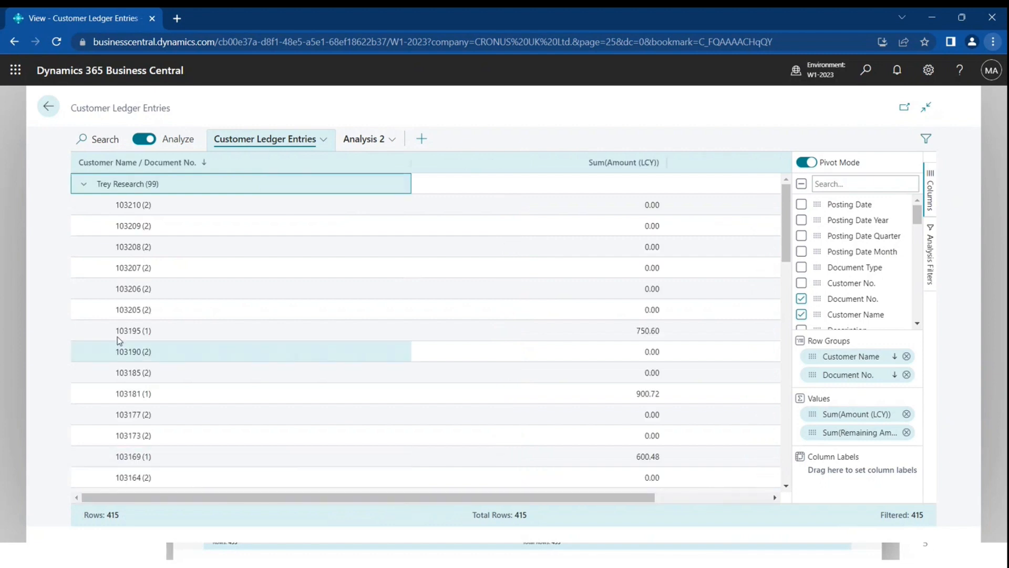
{"action": "left_click", "coordinate": [82, 186]}
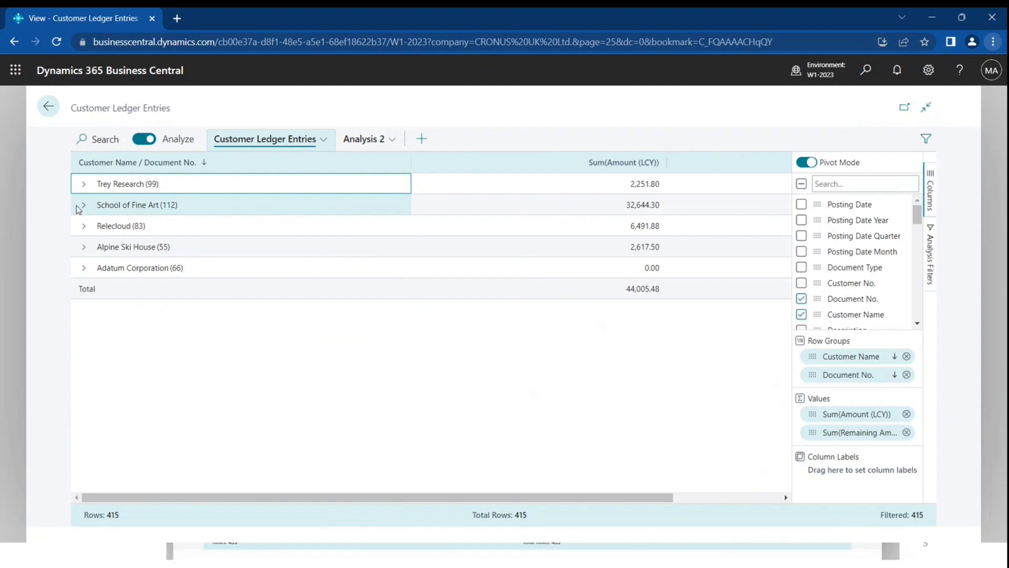
{"action": "left_click", "coordinate": [86, 211]}
{"action": "left_click", "coordinate": [84, 205]}
{"action": "left_click", "coordinate": [84, 205]}
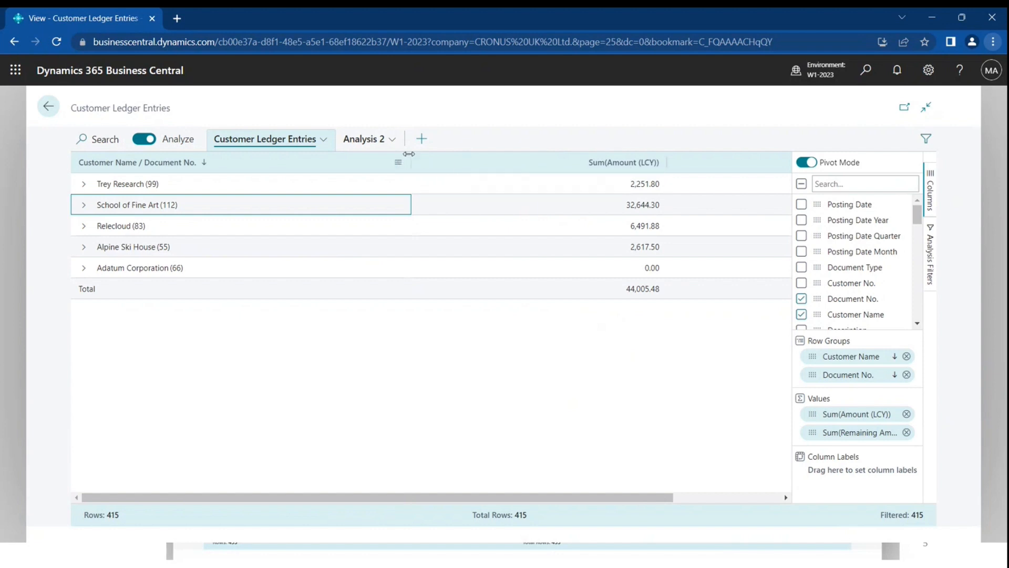
Narrow the Customer Name / Document No. column, and add Posting Date Year to the pivot as a column label.
{"action": "left_click_drag", "start_coordinate": [410, 154], "coordinate": [262, 163]}
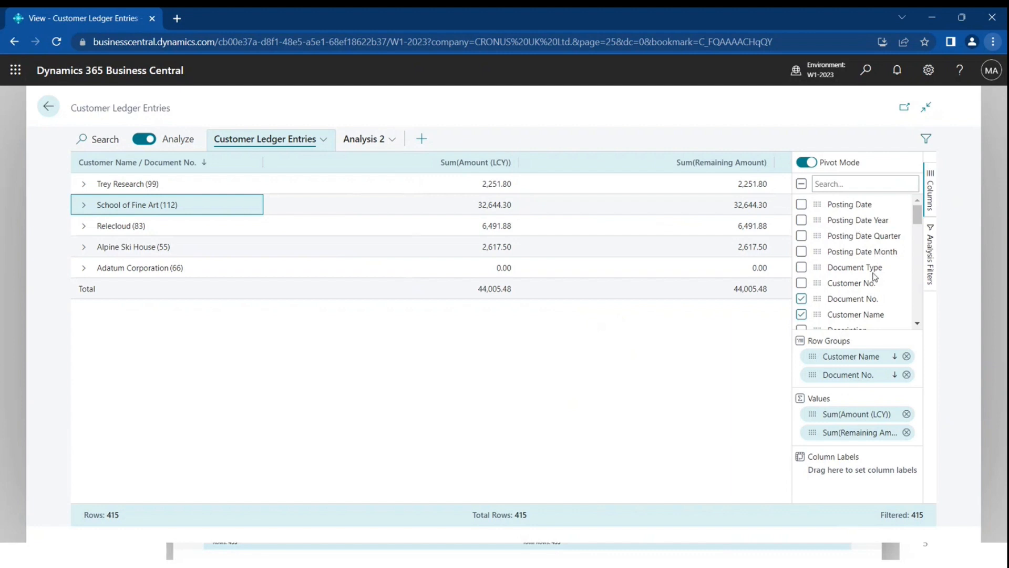
{"action": "left_click", "coordinate": [866, 221]}
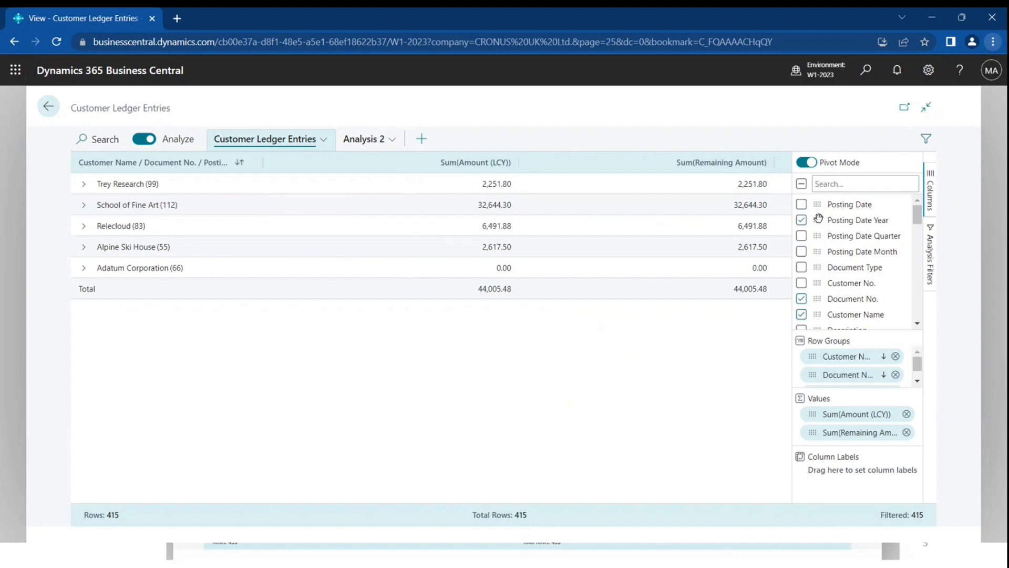
{"action": "scroll", "coordinate": [851, 375], "scroll_direction": "down", "scroll_amount": 1}
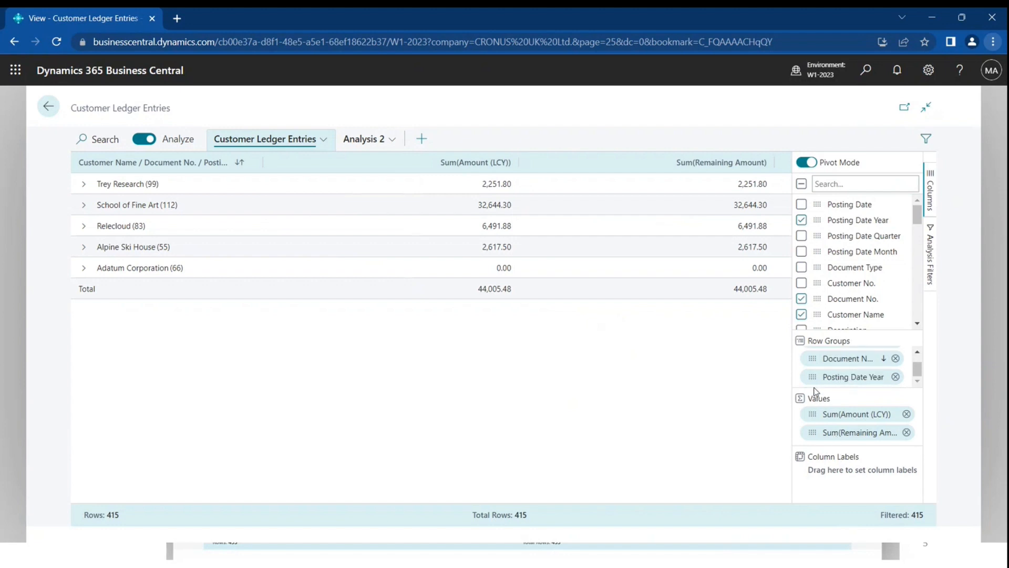
{"action": "left_click_drag", "start_coordinate": [813, 376], "coordinate": [841, 473]}
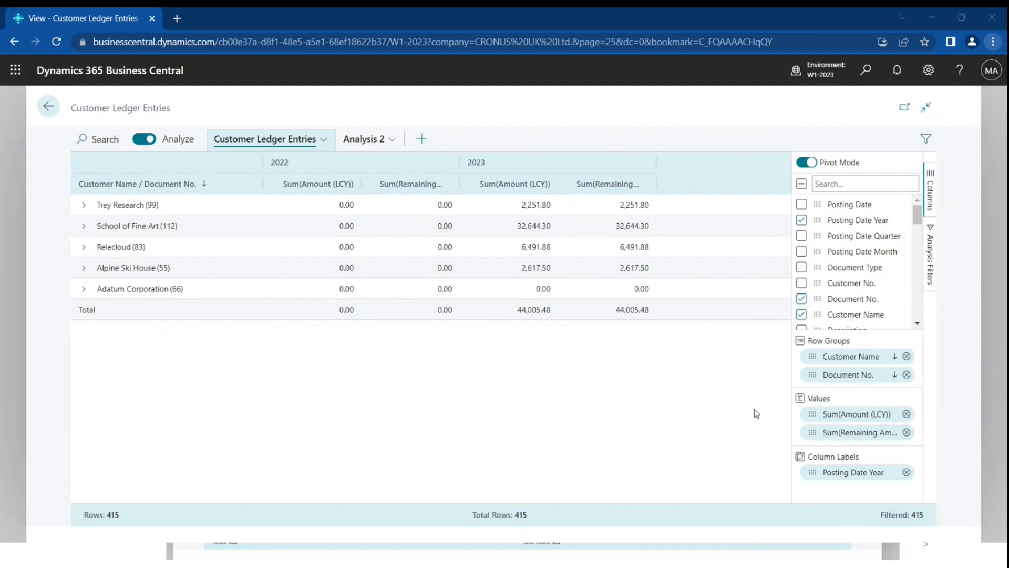
Switch to the PowerPoint slide show, advance to the Inventory : Return goods by Item/Quarter slide, and return to Business Central.
{"action": "key", "text": "alt+Tab"}
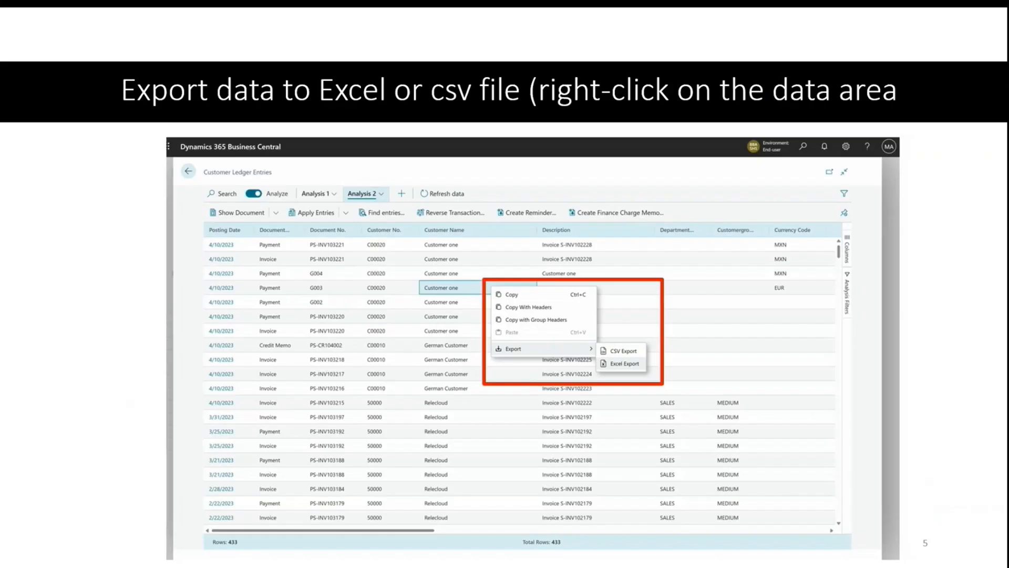
{"action": "key", "text": "Right"}
{"action": "key", "text": "Right"}
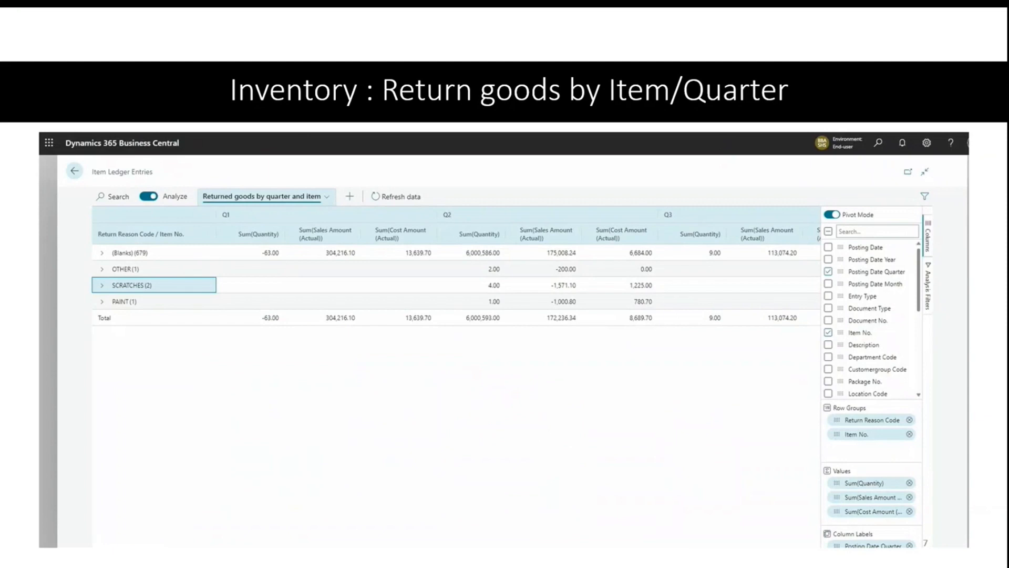
{"action": "key", "text": "alt+Tab"}
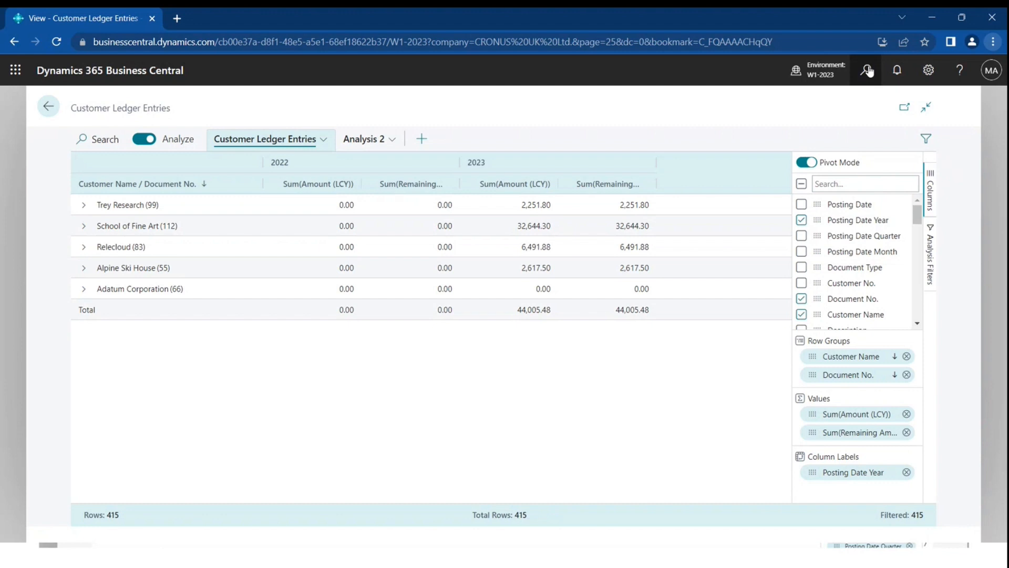
Search for "item led entri", open the Item Ledger Entries page, and turn on analysis mode.
{"action": "left_click", "coordinate": [868, 71]}
{"action": "type", "text": "i"}
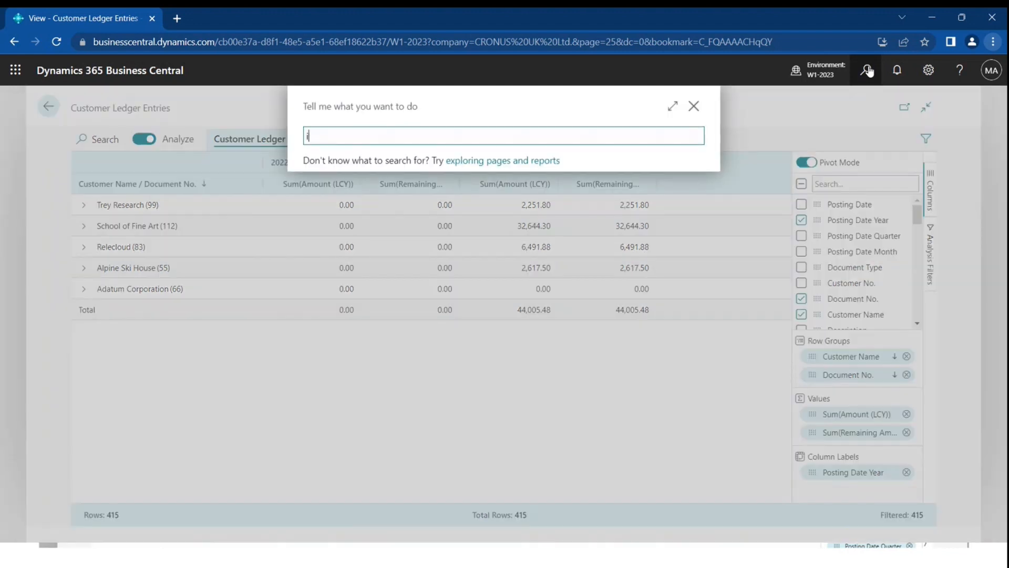
{"action": "type", "text": "tem led entri"}
{"action": "key", "text": "Down"}
{"action": "key", "text": "Down"}
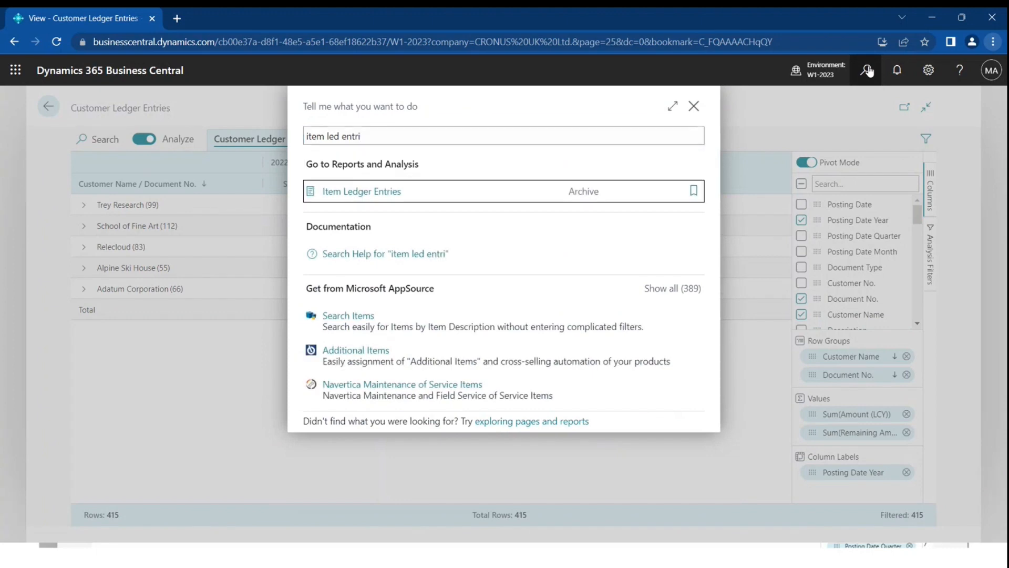
{"action": "key", "text": "Return"}
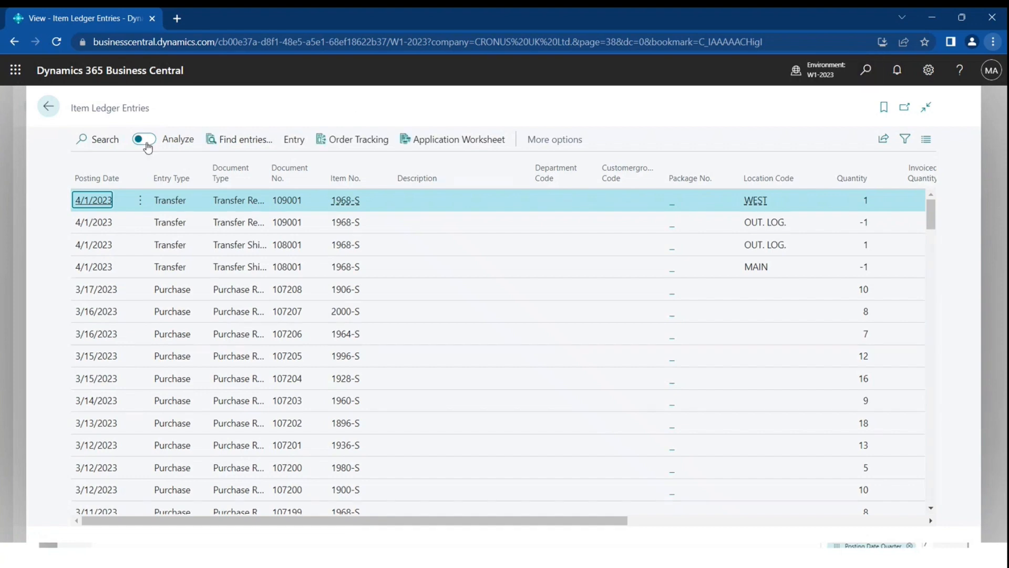
{"action": "left_click", "coordinate": [145, 140]}
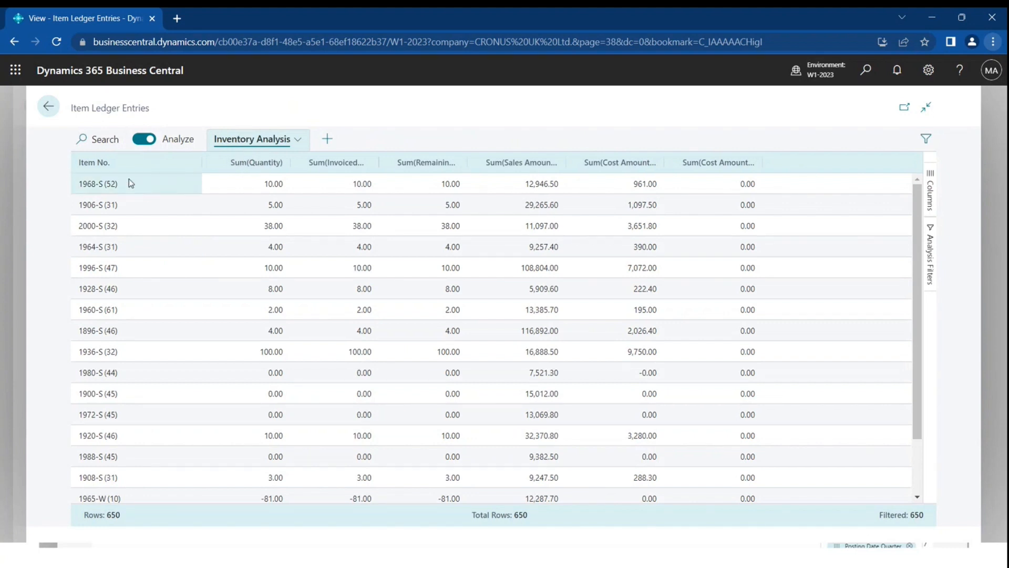
Examine the summed quantities, sales and cost amounts per item in Inventory Analysis down to the totals, with the column settings shown.
{"action": "scroll", "coordinate": [128, 298], "scroll_direction": "down", "scroll_amount": 2}
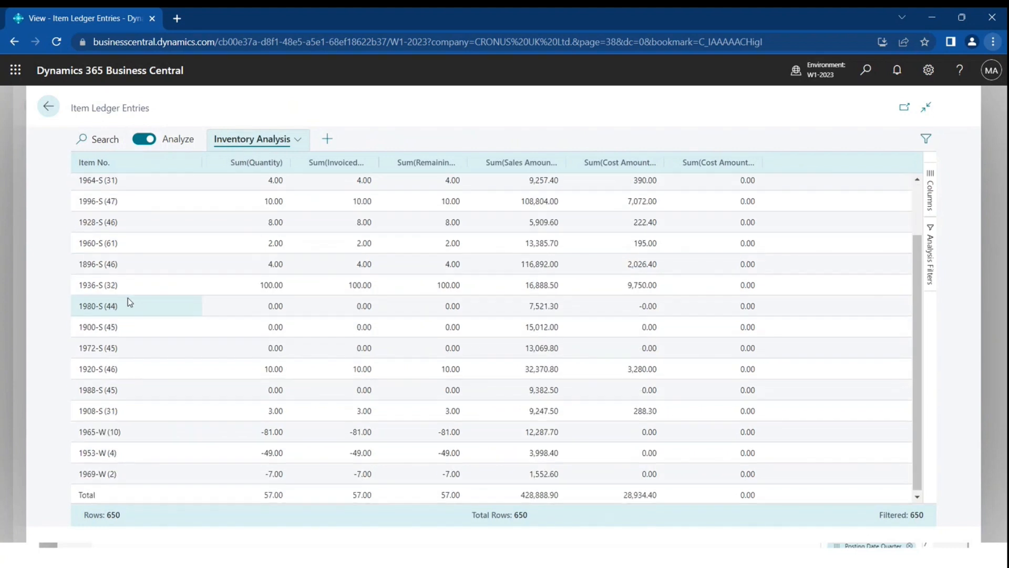
{"action": "scroll", "coordinate": [128, 298], "scroll_direction": "up", "scroll_amount": 2}
{"action": "scroll", "coordinate": [293, 201], "scroll_direction": "down", "scroll_amount": 2}
{"action": "scroll", "coordinate": [294, 202], "scroll_direction": "up", "scroll_amount": 2}
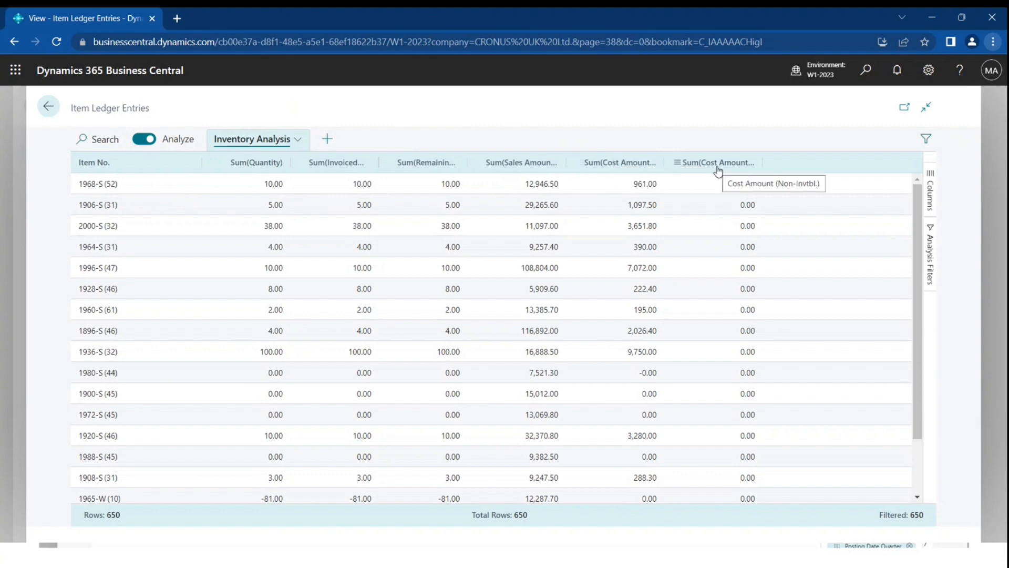
{"action": "left_click", "coordinate": [931, 194]}
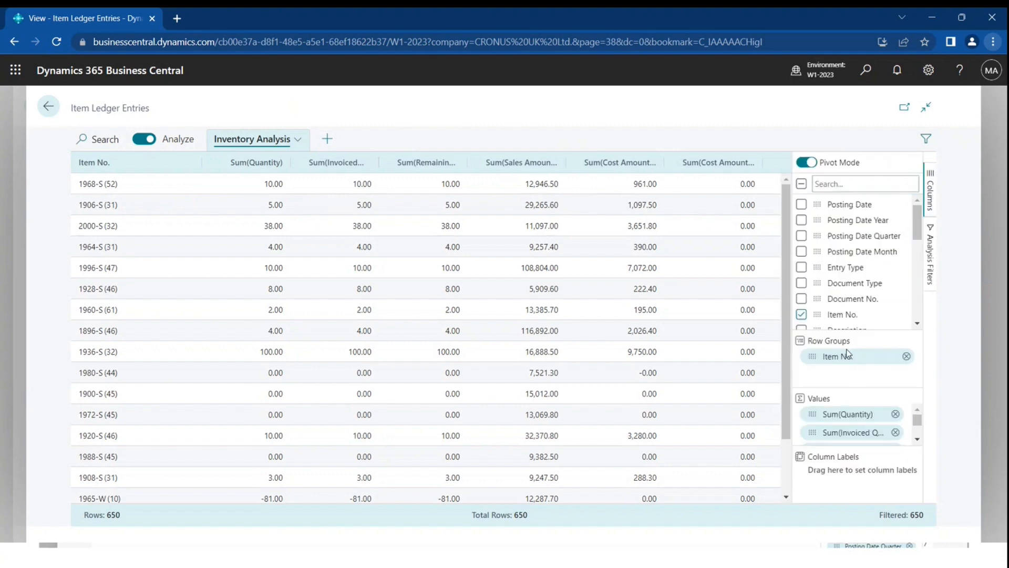
{"action": "scroll", "coordinate": [868, 434], "scroll_direction": "down", "scroll_amount": 3}
{"action": "scroll", "coordinate": [868, 435], "scroll_direction": "up", "scroll_amount": 3}
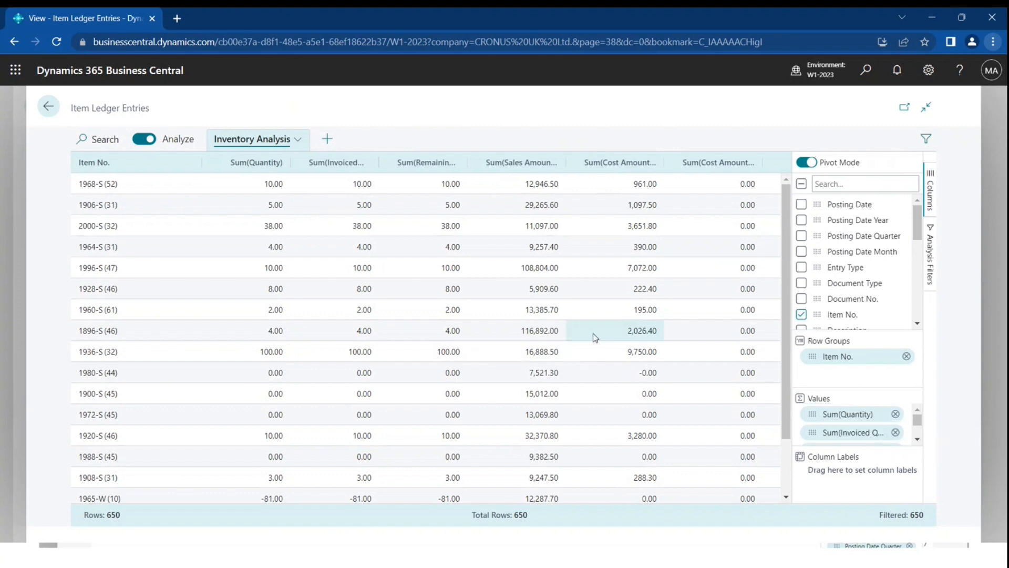
{"action": "scroll", "coordinate": [593, 333], "scroll_direction": "down", "scroll_amount": 3}
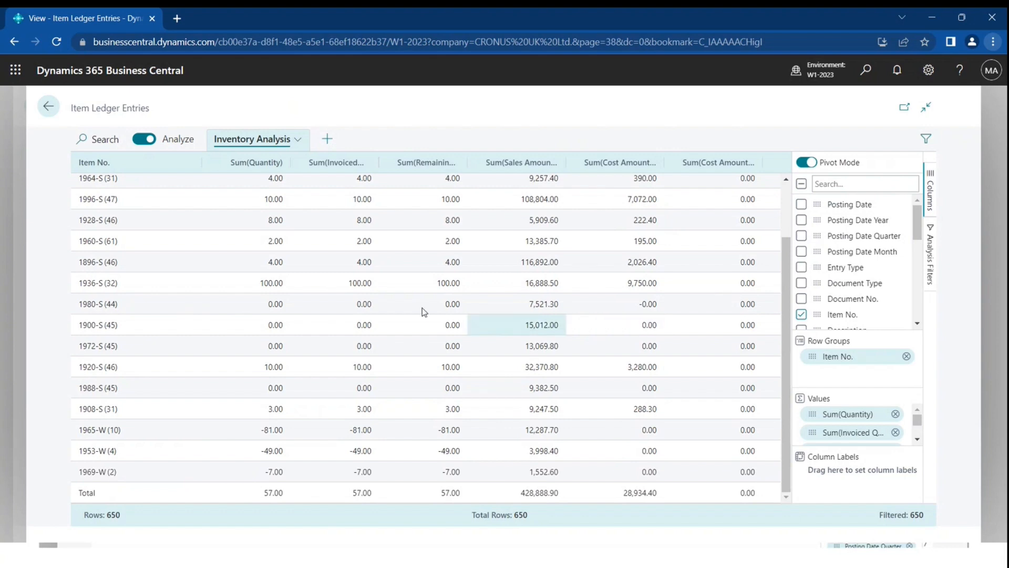
{"action": "scroll", "coordinate": [386, 305], "scroll_direction": "up", "scroll_amount": 3}
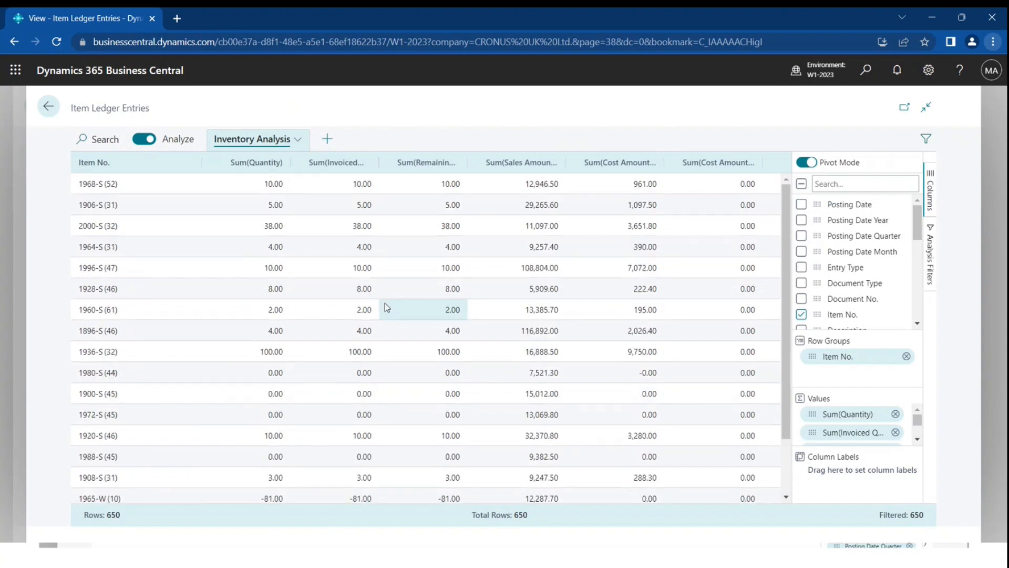
{"action": "scroll", "coordinate": [386, 308], "scroll_direction": "down", "scroll_amount": 3}
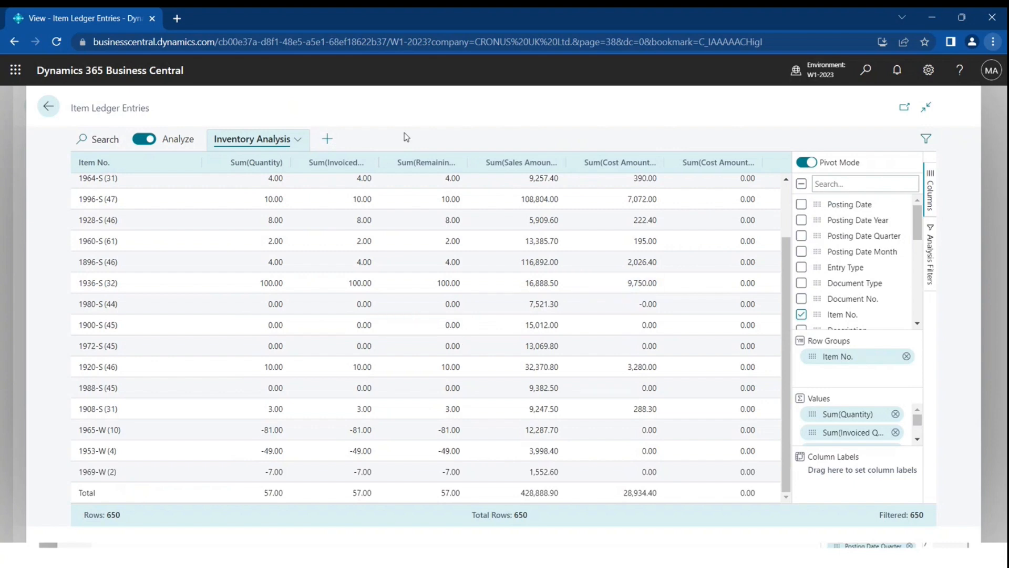
Add a new analysis tab to Item Ledger Entries and look over its ungrouped rows and columns.
{"action": "left_click", "coordinate": [328, 140]}
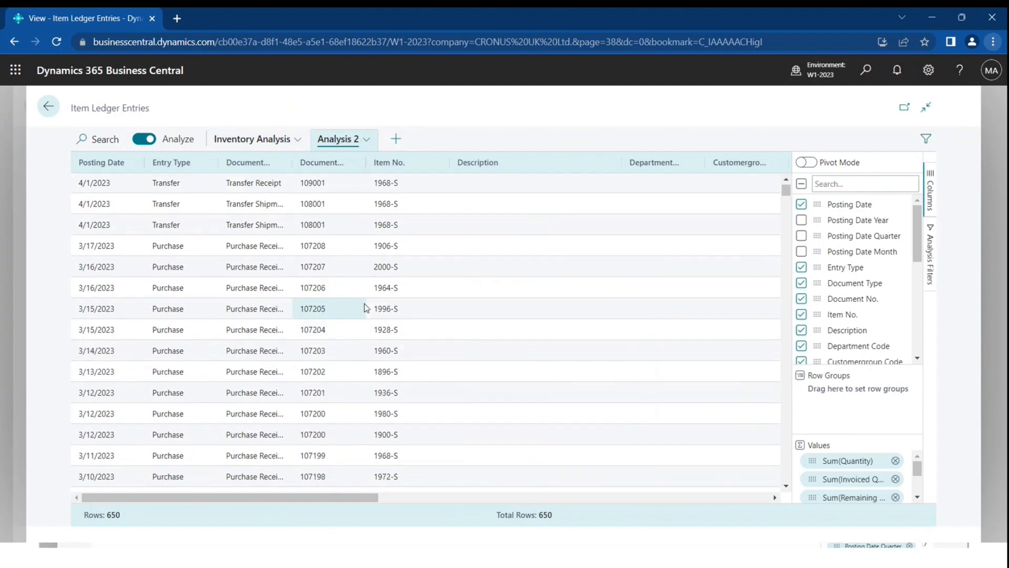
{"action": "scroll", "coordinate": [365, 303], "scroll_direction": "down", "scroll_amount": 5}
{"action": "scroll", "coordinate": [364, 303], "scroll_direction": "right", "scroll_amount": 2}
{"action": "scroll", "coordinate": [364, 304], "scroll_direction": "down", "scroll_amount": 1}
{"action": "scroll", "coordinate": [365, 304], "scroll_direction": "left", "scroll_amount": 1}
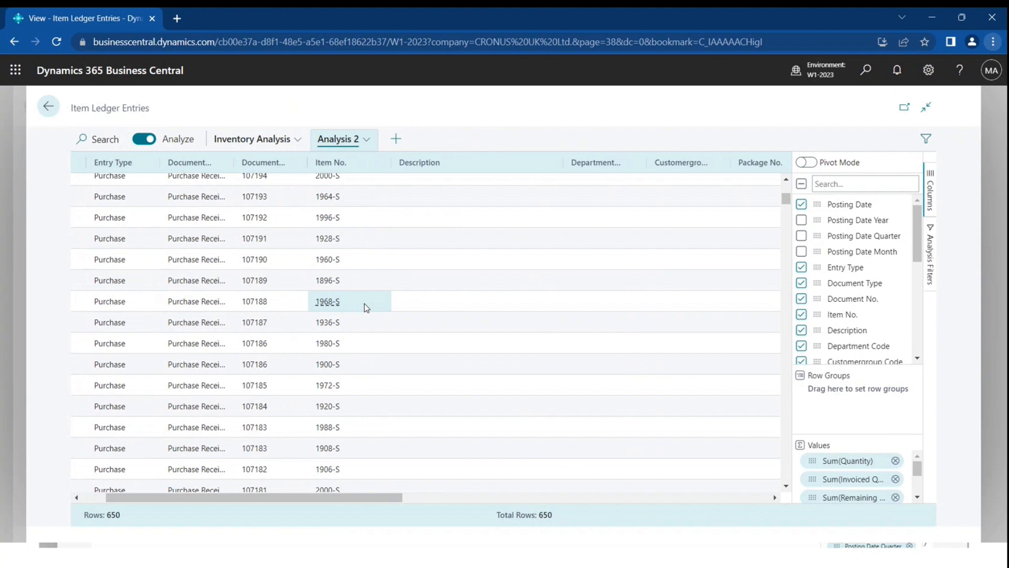
Switch to the PowerPoint presentation editor and display slide 7, Inventory : Return goods by Item/Quarter, in full.
{"action": "key", "text": "alt+Tab"}
{"action": "key", "text": "alt+Tab"}
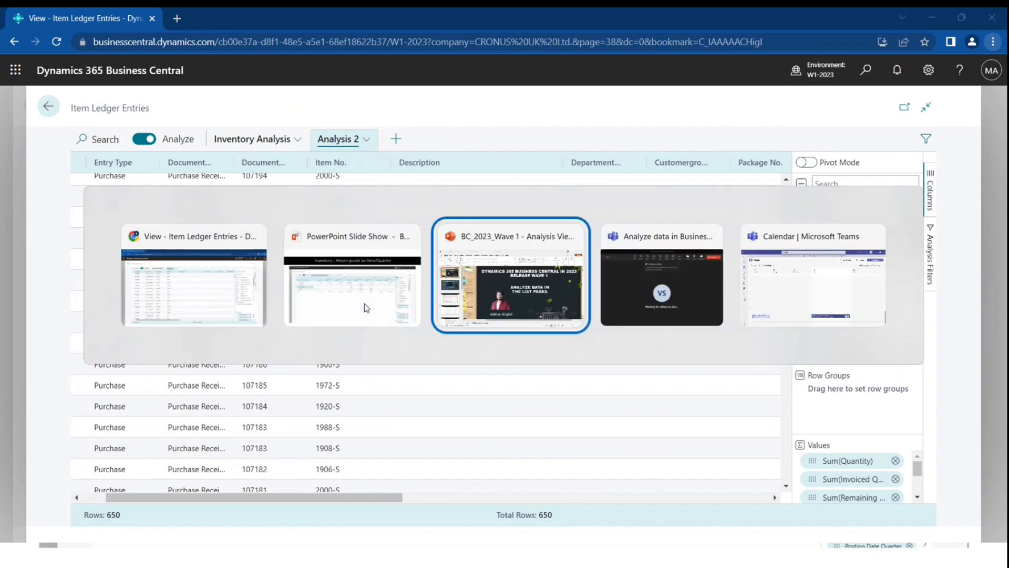
{"action": "left_click", "coordinate": [85, 487]}
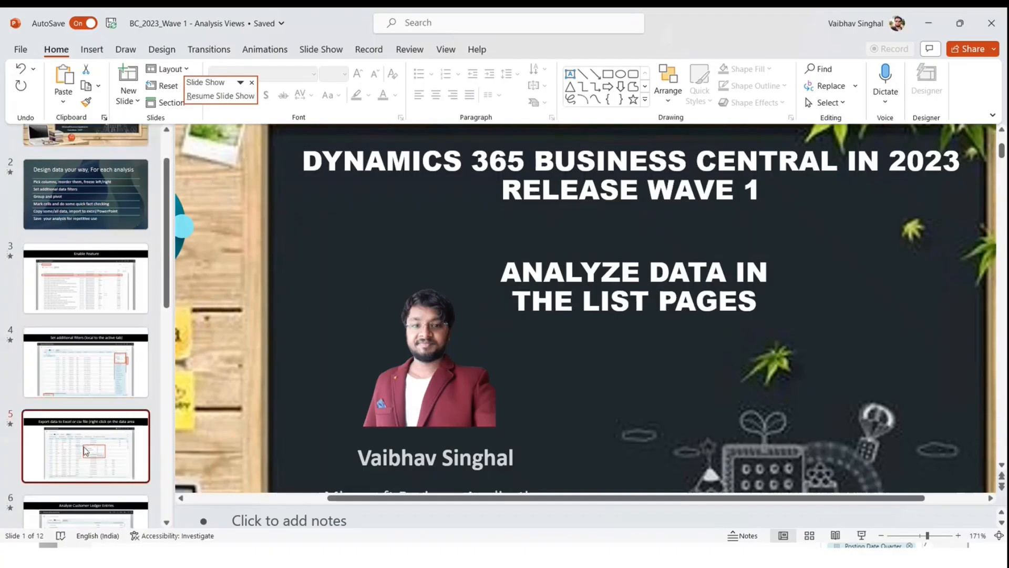
{"action": "left_click", "coordinate": [85, 484]}
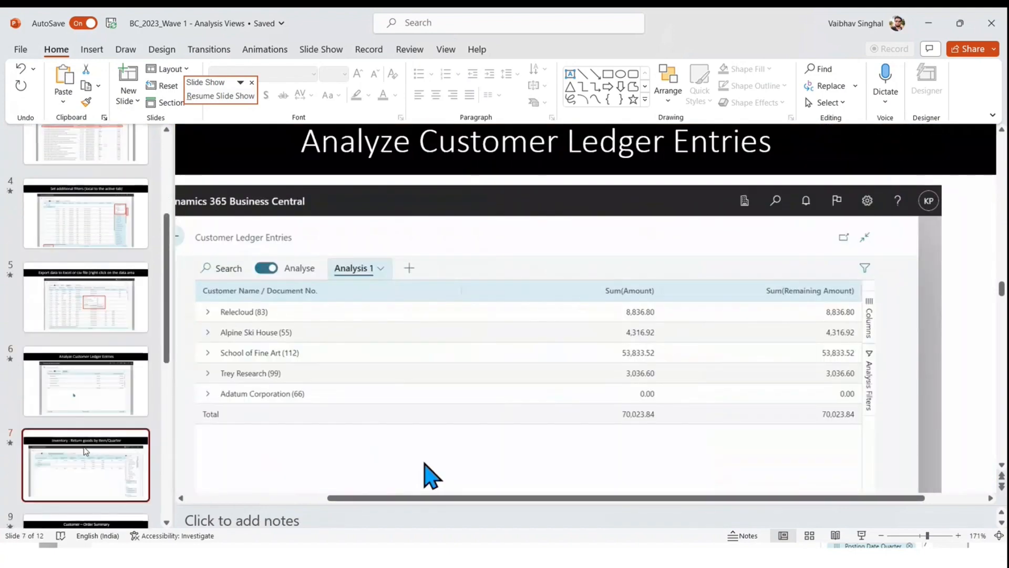
{"action": "key", "text": "Down"}
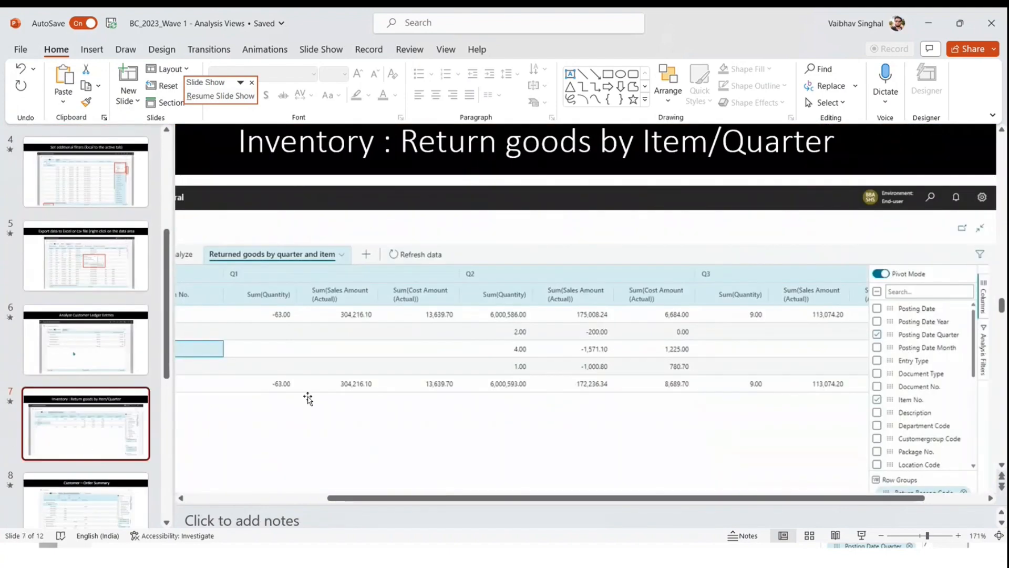
{"action": "scroll", "coordinate": [308, 398], "scroll_direction": "down", "scroll_amount": 5}
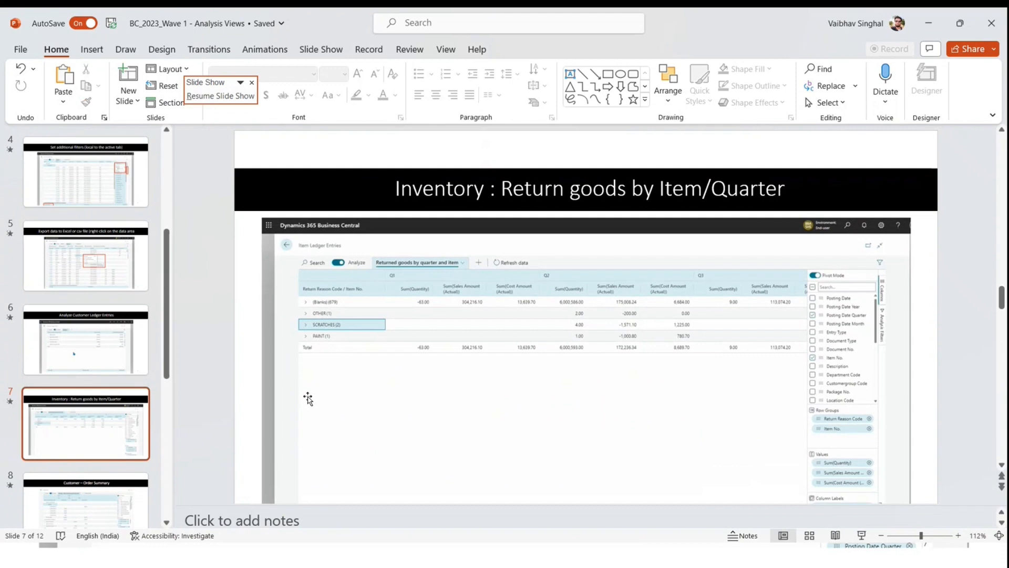
Show slide 8, Customer – Order Summary, switch to Business Central, and search for "sales order" to open Sales Orders in analysis mode.
{"action": "key", "text": "Down"}
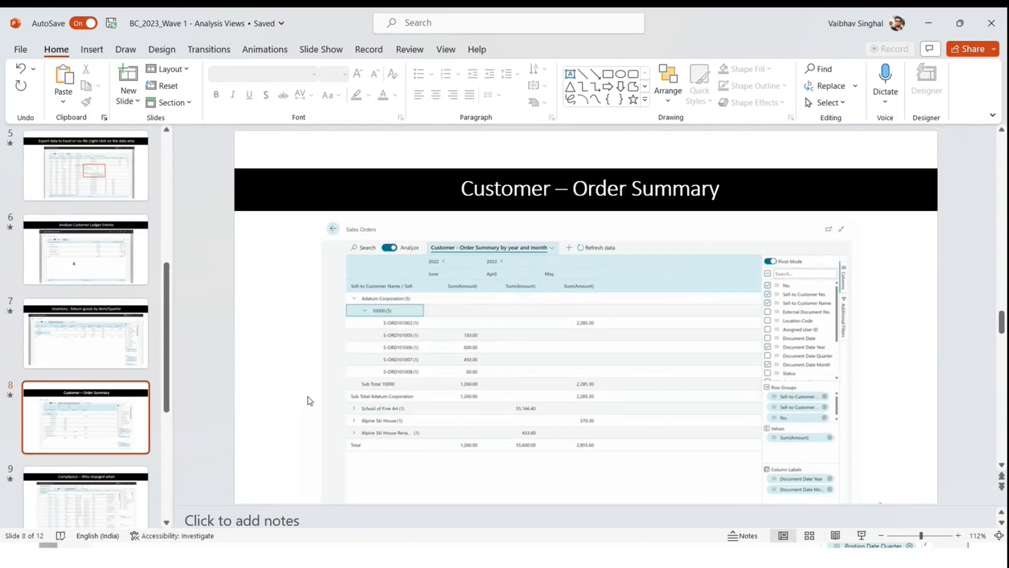
{"action": "key", "text": "alt+Tab"}
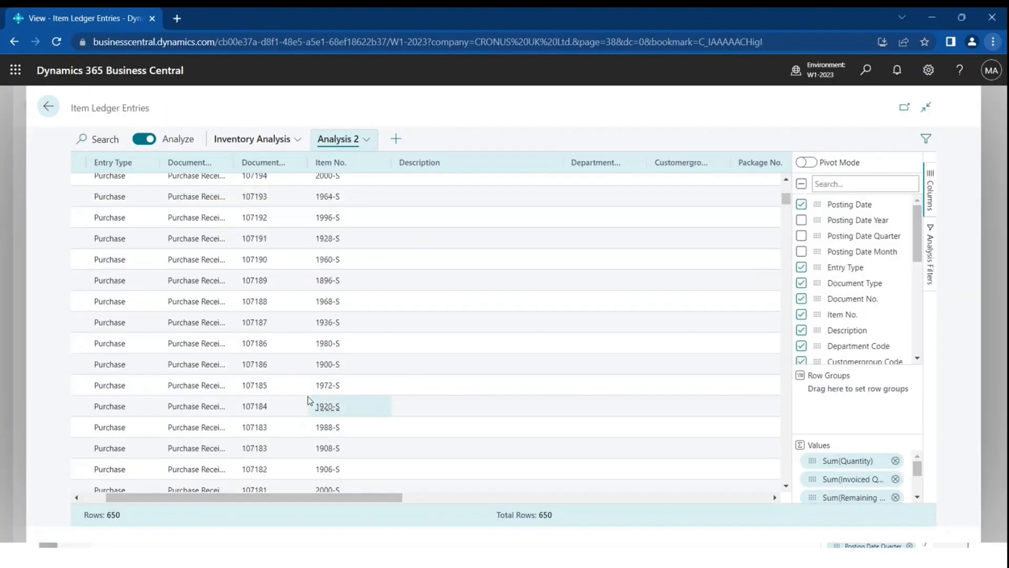
{"action": "key", "text": "alt+q"}
{"action": "type", "text": "sales order"}
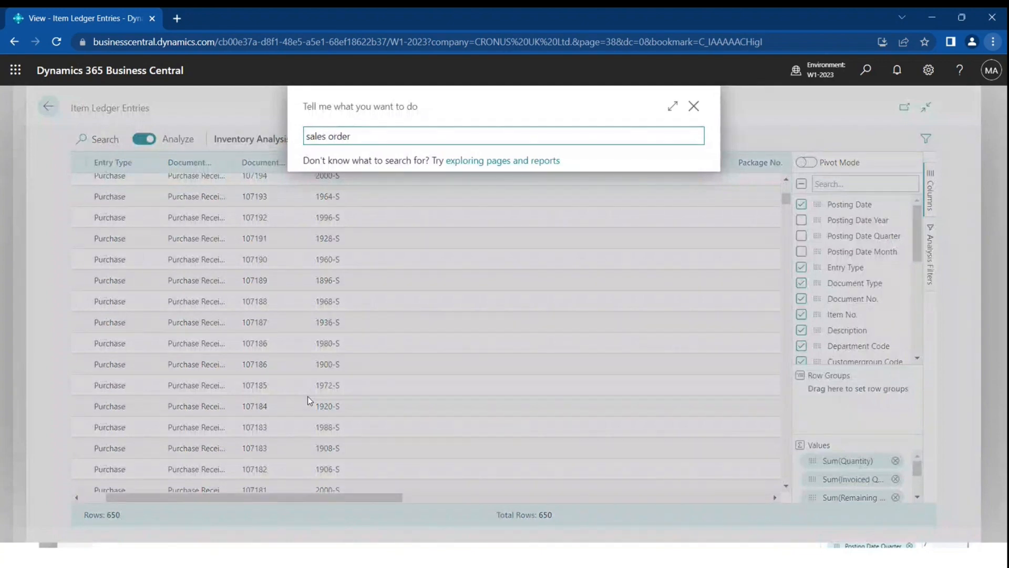
{"action": "key", "text": "Down"}
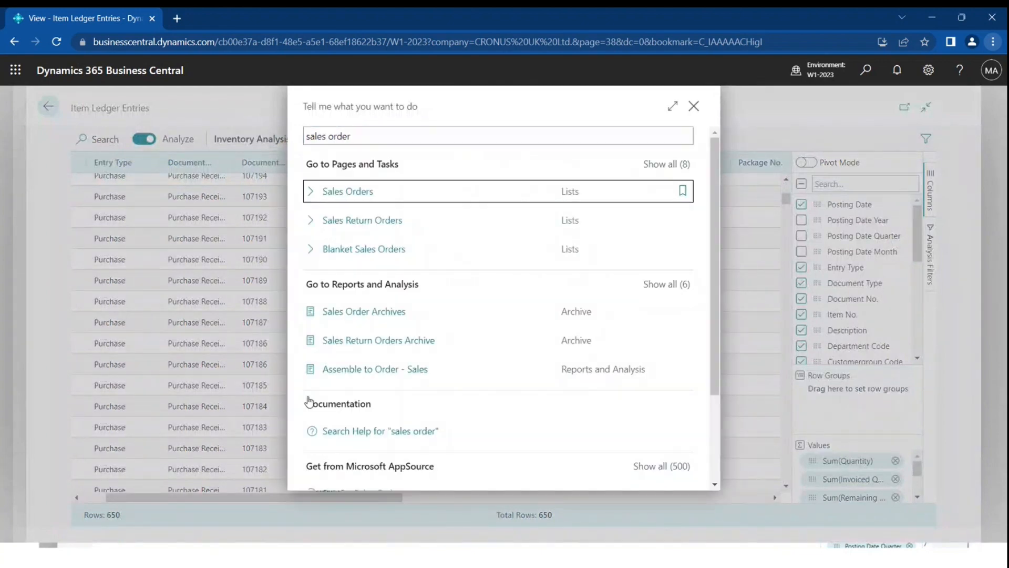
{"action": "key", "text": "Return"}
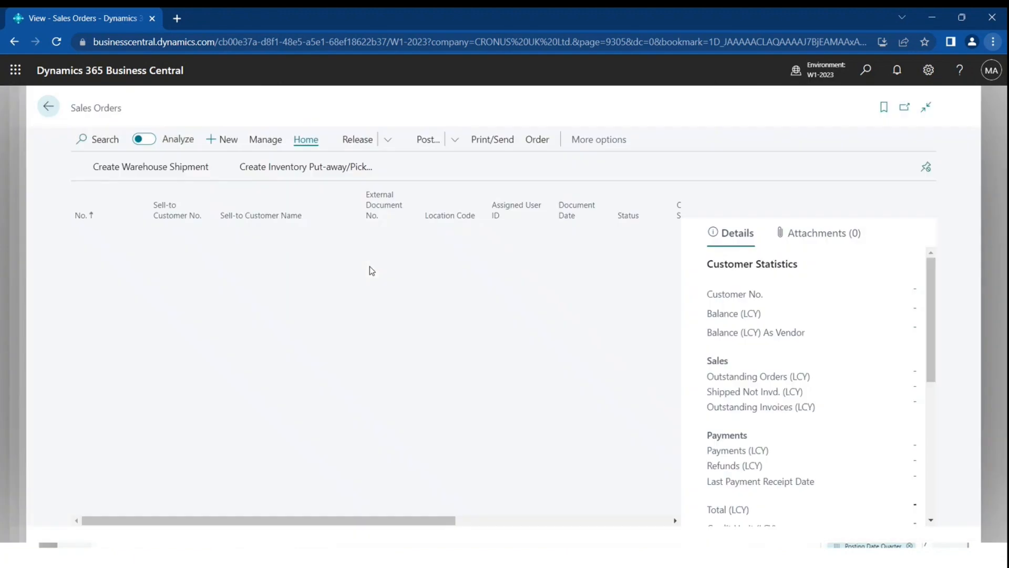
{"action": "left_click", "coordinate": [144, 139]}
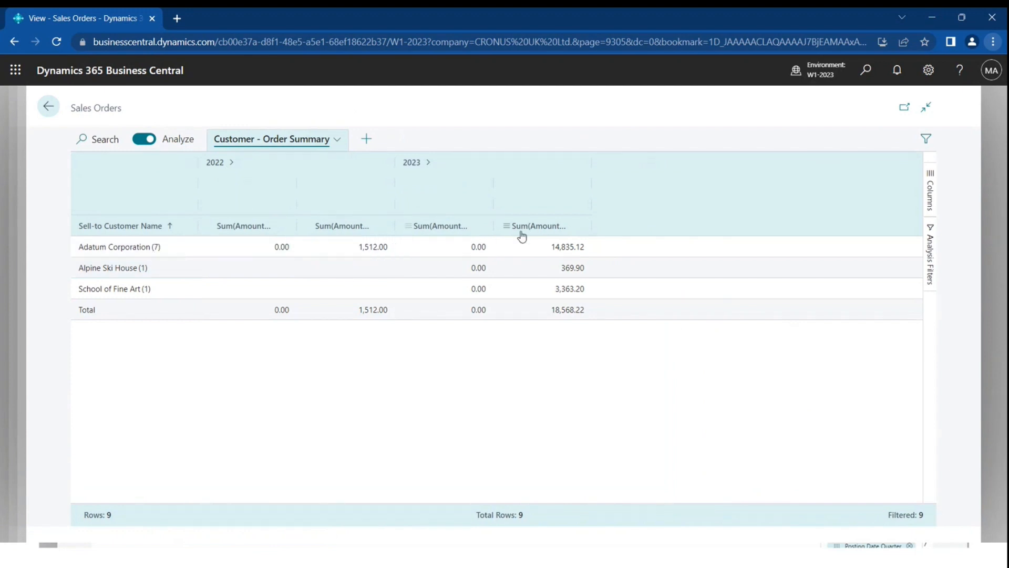
Add External Document No. to the row groups of the Customer - Order Summary analysis and expand the Adatum Corporation group.
{"action": "left_click", "coordinate": [933, 198]}
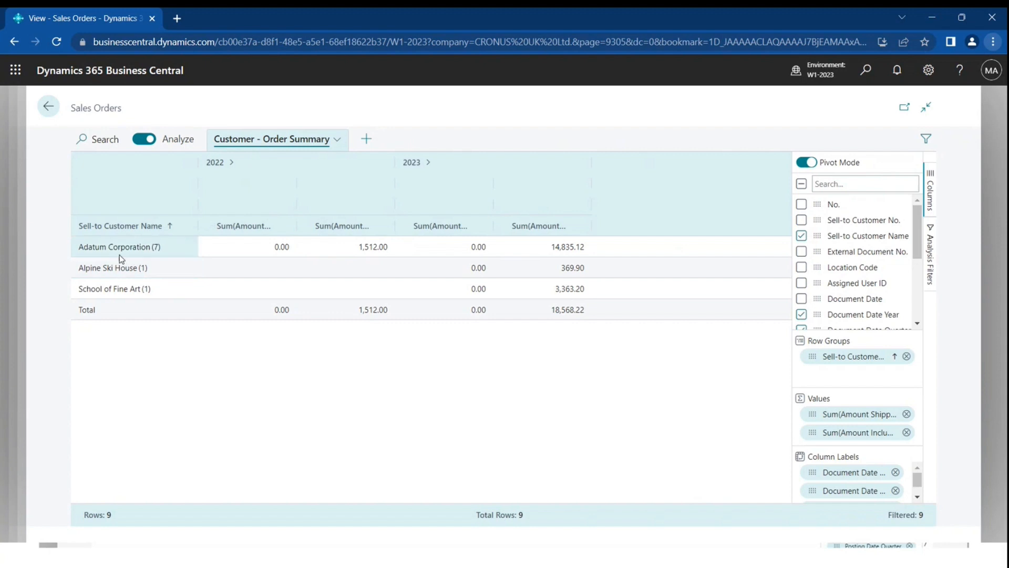
{"action": "left_click", "coordinate": [174, 247]}
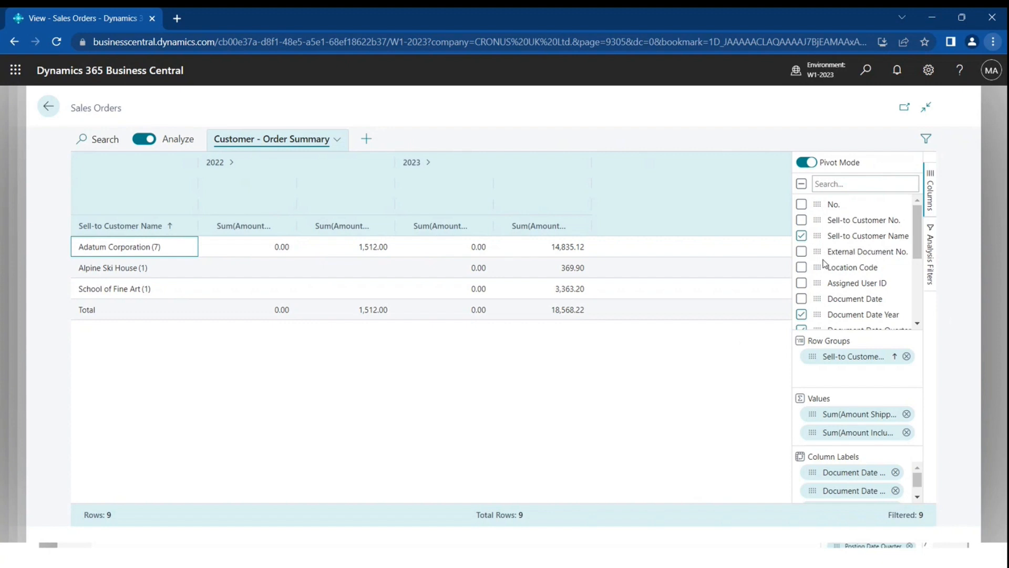
{"action": "left_click_drag", "start_coordinate": [818, 251], "coordinate": [844, 378]}
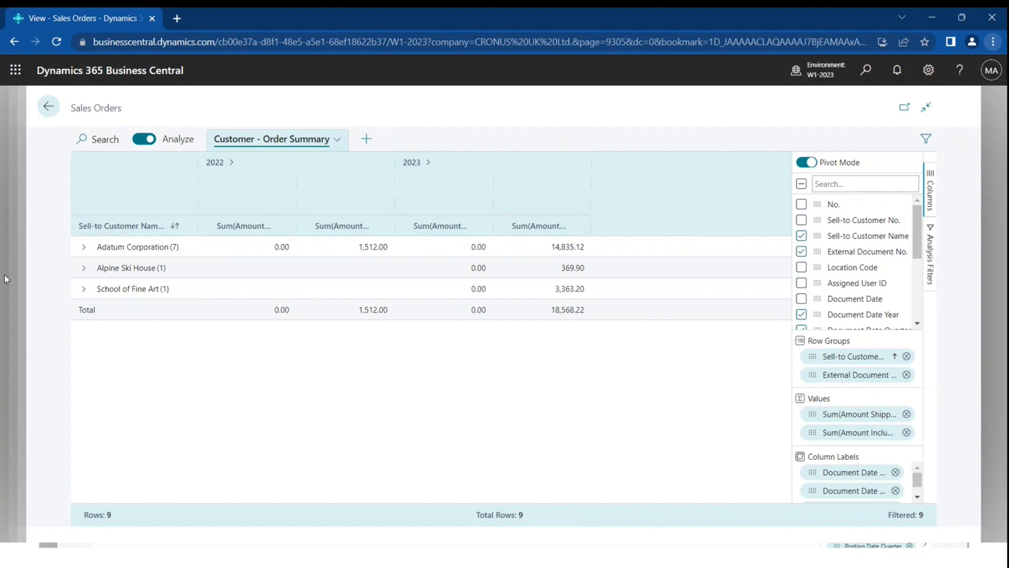
{"action": "left_click", "coordinate": [83, 252]}
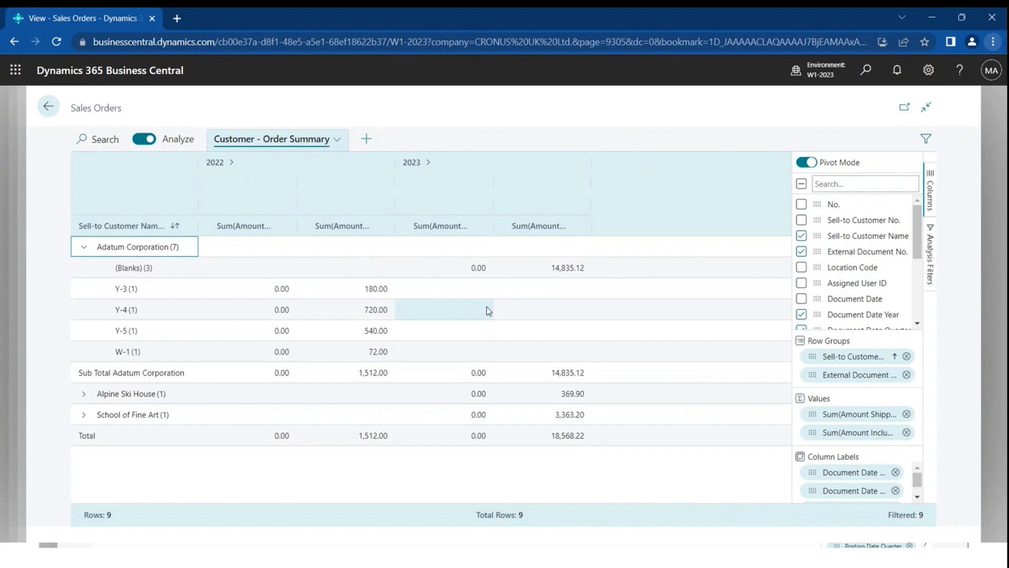
Switch to PowerPoint and present slides 7 to 9, ending on Compliance – Who changed when.
{"action": "key", "text": "alt+Tab"}
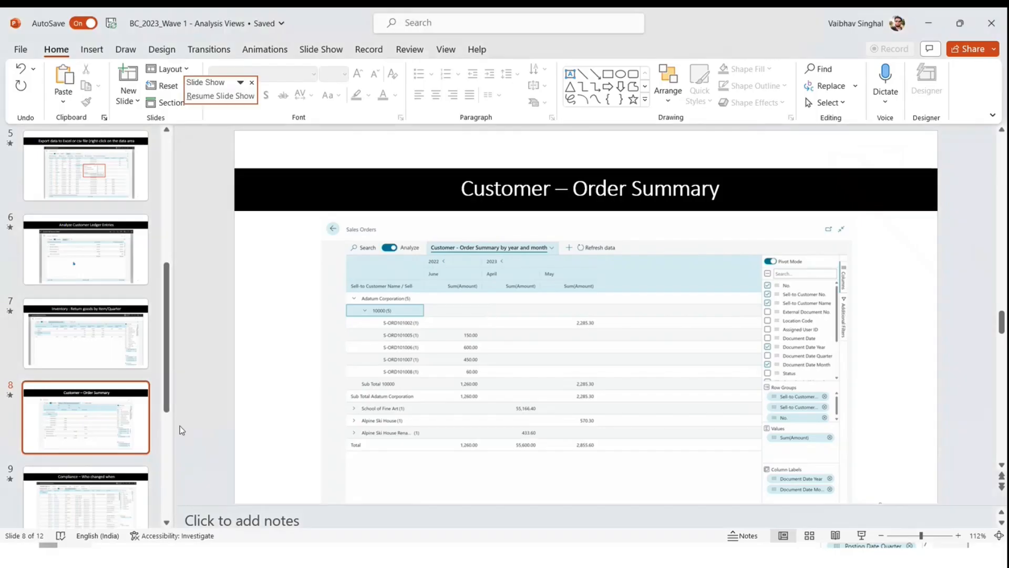
{"action": "left_click", "coordinate": [96, 428]}
{"action": "scroll", "coordinate": [96, 428], "scroll_direction": "down", "scroll_amount": 4}
{"action": "scroll", "coordinate": [96, 428], "scroll_direction": "down", "scroll_amount": 1}
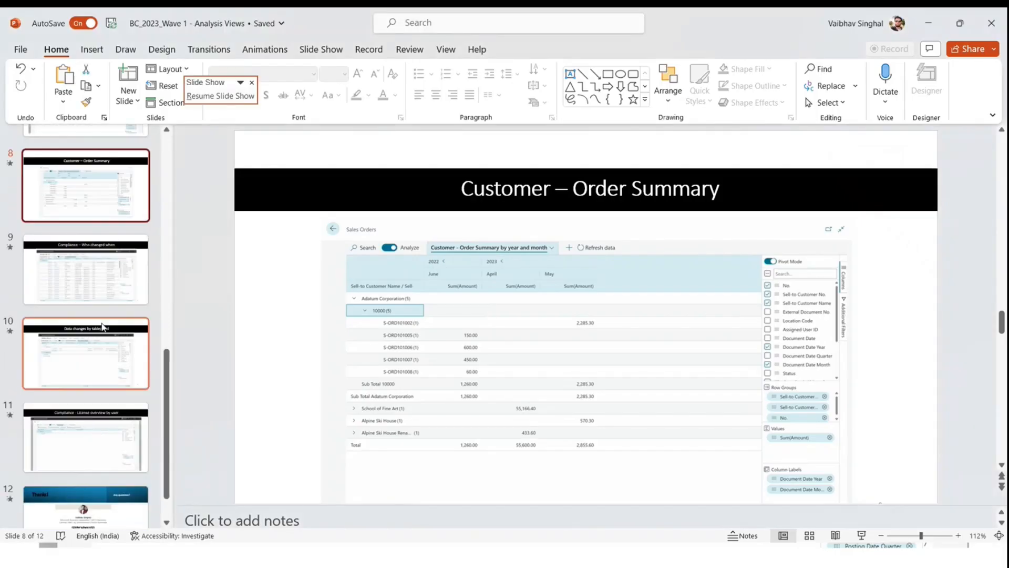
{"action": "left_click", "coordinate": [121, 266]}
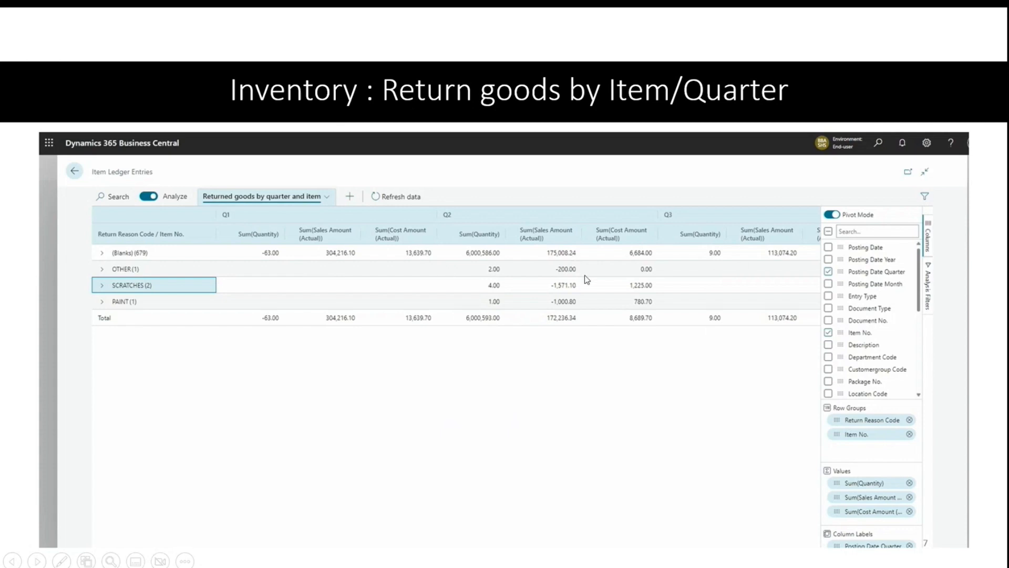
{"action": "key", "text": "Right"}
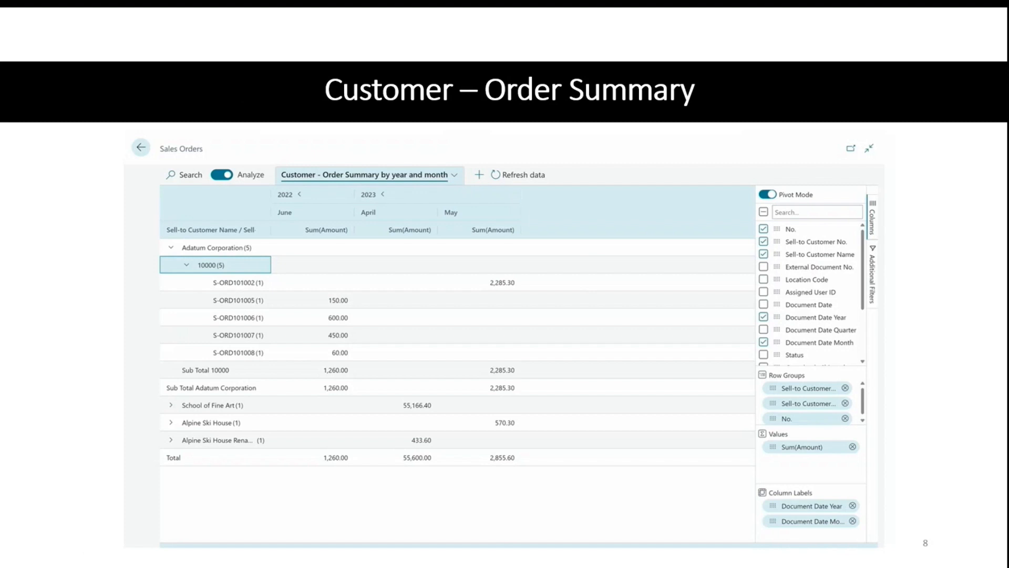
{"action": "key", "text": "Right"}
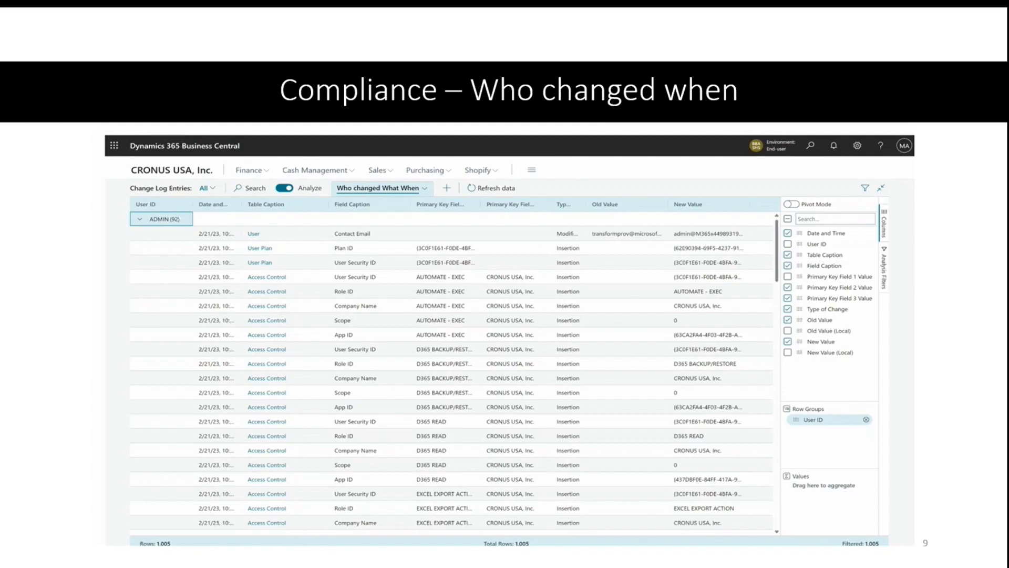
End the slide show, return to Business Central, and search for "change log ent" to open Change Log Entries in analysis mode.
{"action": "key", "text": "Escape"}
{"action": "key", "text": "alt+Tab"}
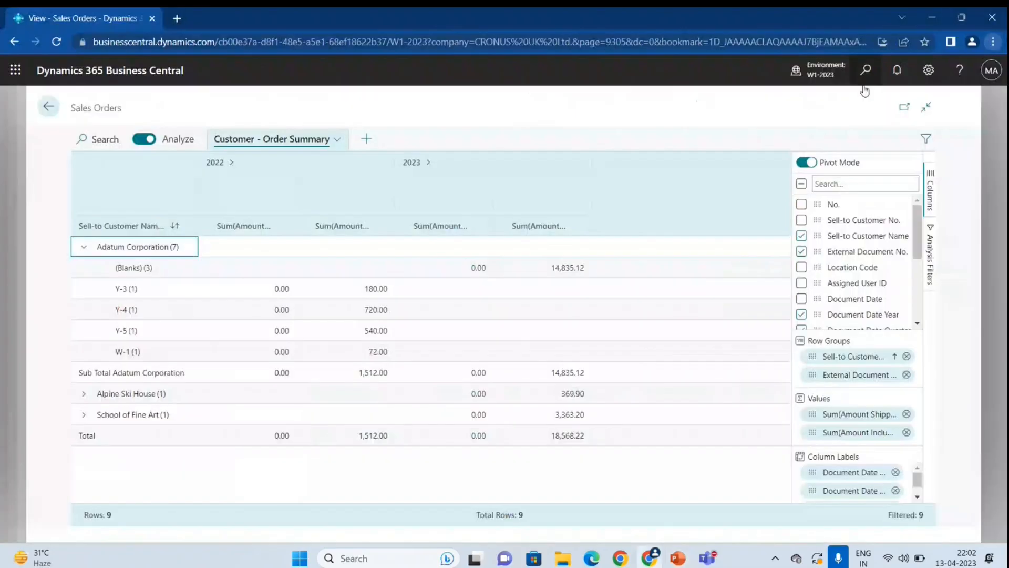
{"action": "left_click", "coordinate": [871, 77]}
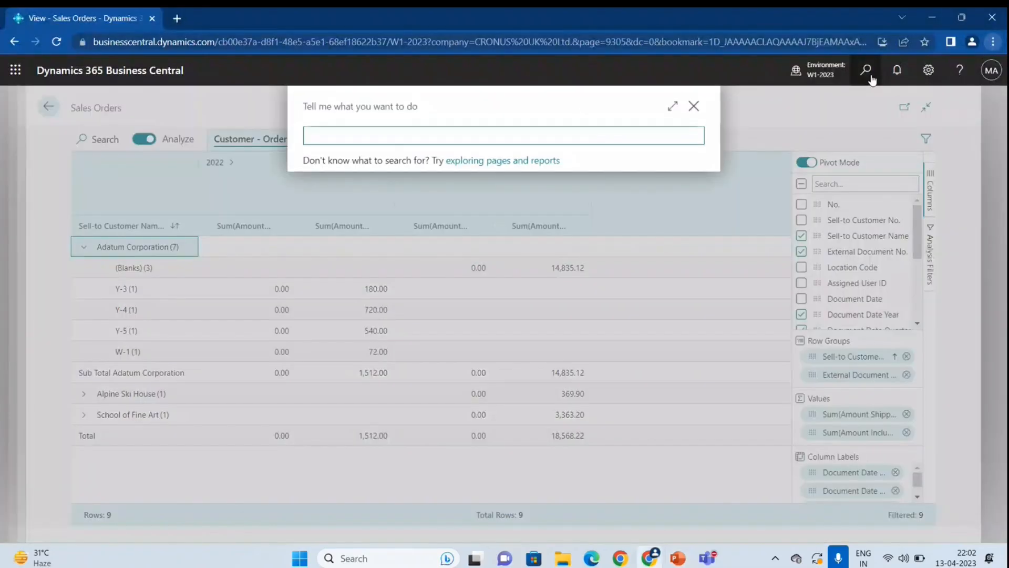
{"action": "type", "text": "change log ent"}
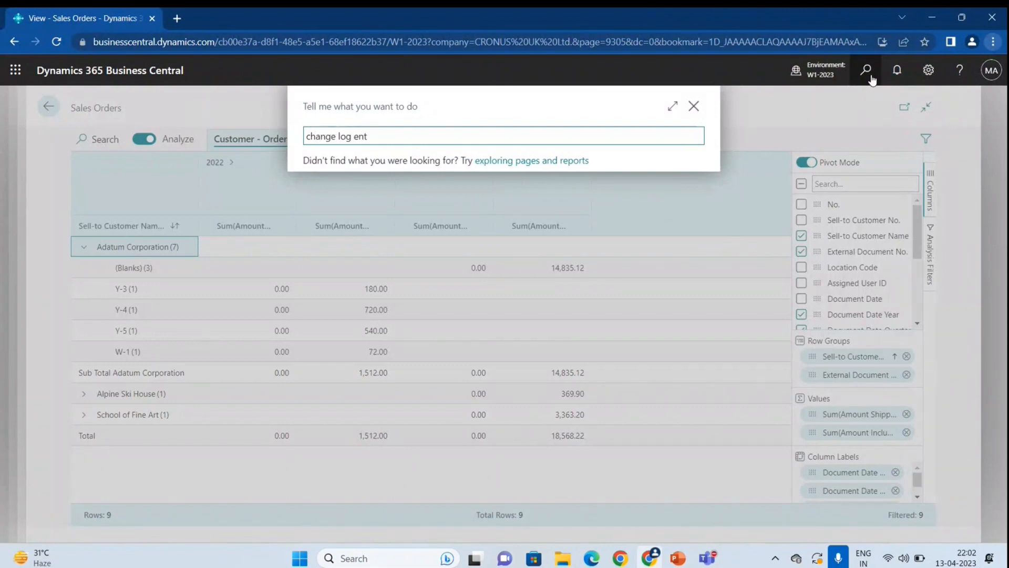
{"action": "key", "text": "Return"}
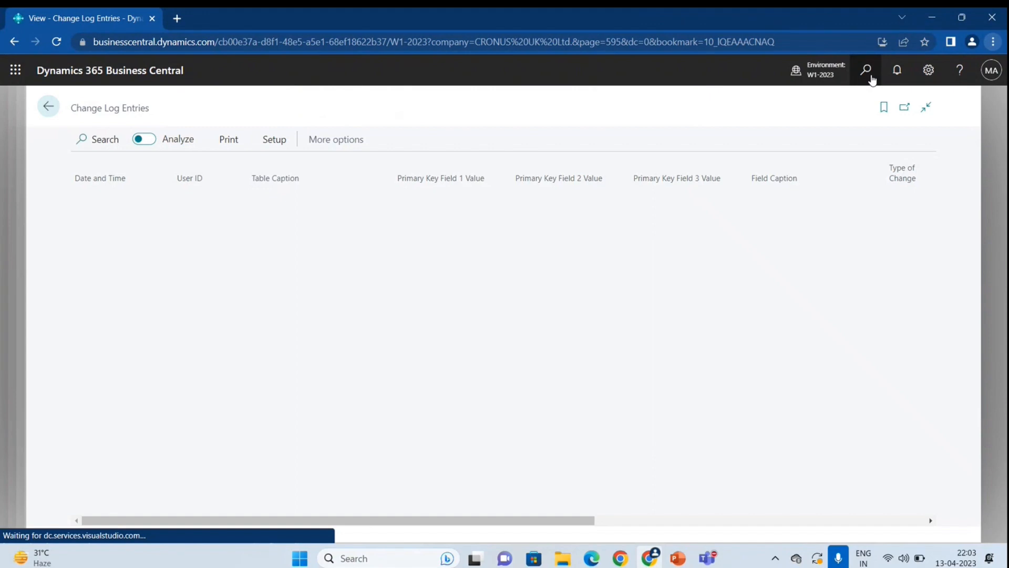
{"action": "left_click", "coordinate": [143, 139]}
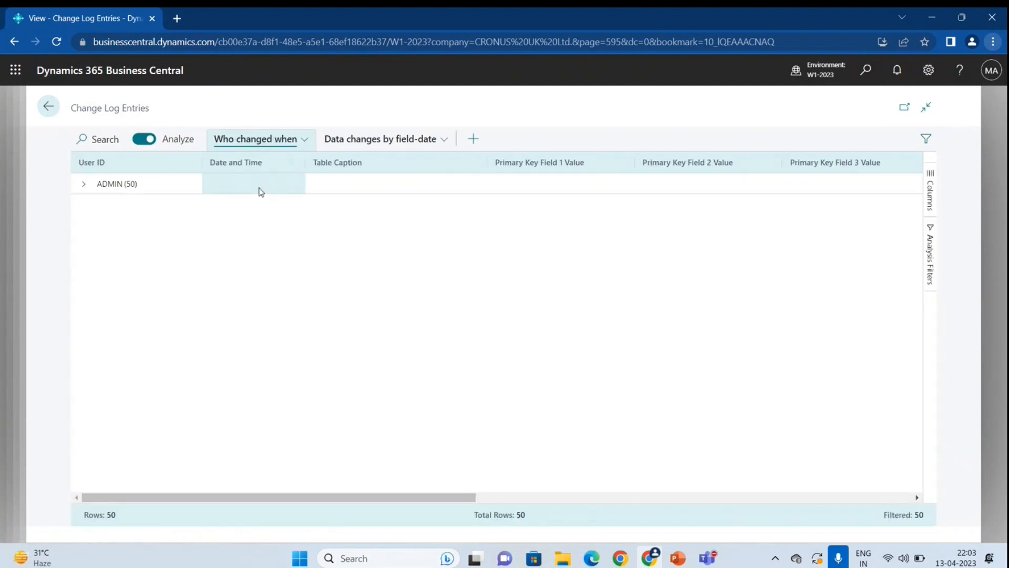
Expand the ADMIN group in the Who changed when analysis and show the analysis's column settings.
{"action": "left_click", "coordinate": [83, 188]}
{"action": "left_click", "coordinate": [83, 188]}
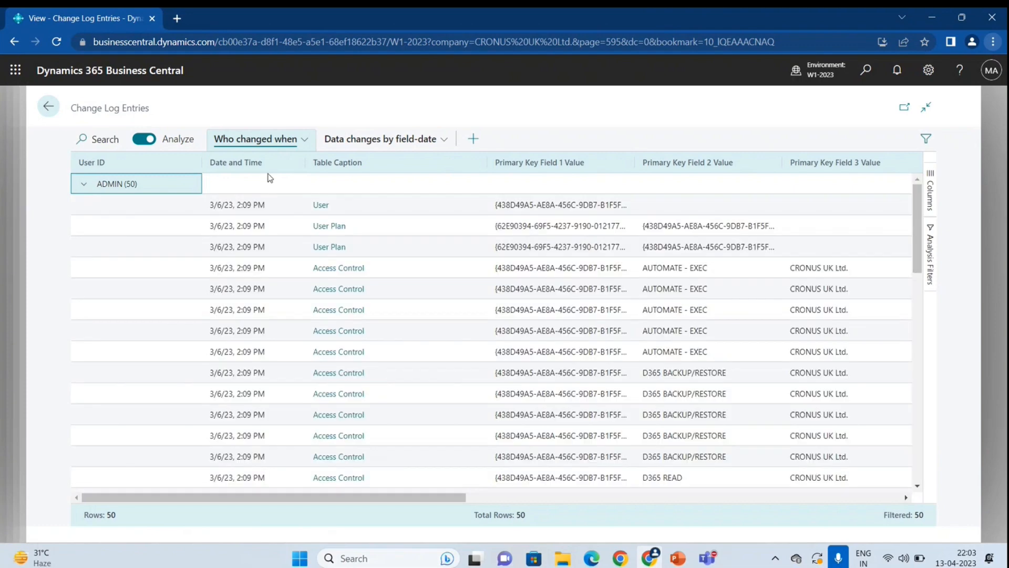
{"action": "left_click", "coordinate": [931, 195]}
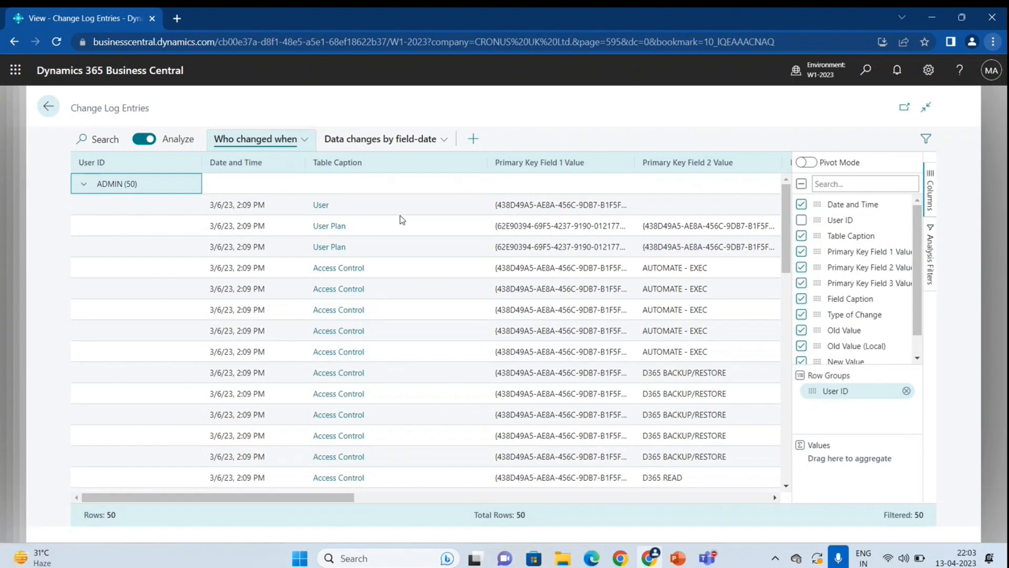
Open the Data changes by field-date analysis and expand the User group down to its Contact Email entry.
{"action": "left_click", "coordinate": [391, 139]}
{"action": "left_click", "coordinate": [83, 185]}
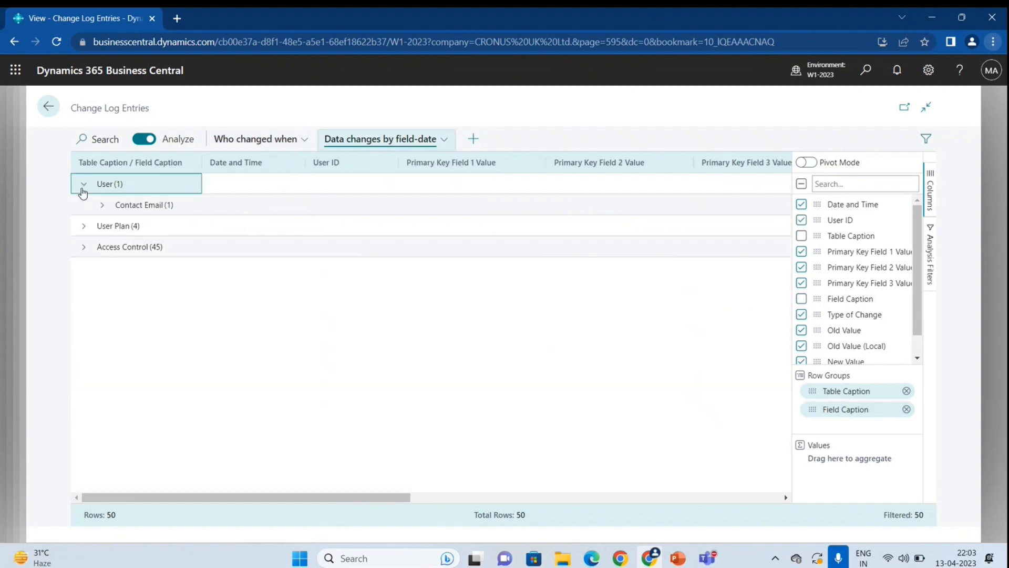
{"action": "left_click", "coordinate": [102, 205]}
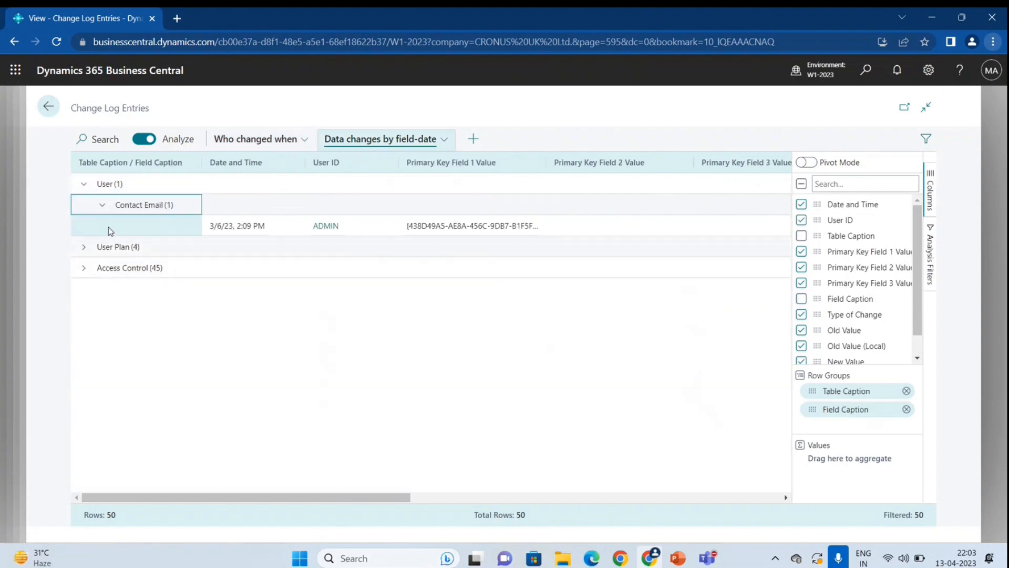
Expand the User Plan group together with its Plan ID and User Security ID subgroups.
{"action": "left_click", "coordinate": [111, 246]}
{"action": "left_click", "coordinate": [86, 249]}
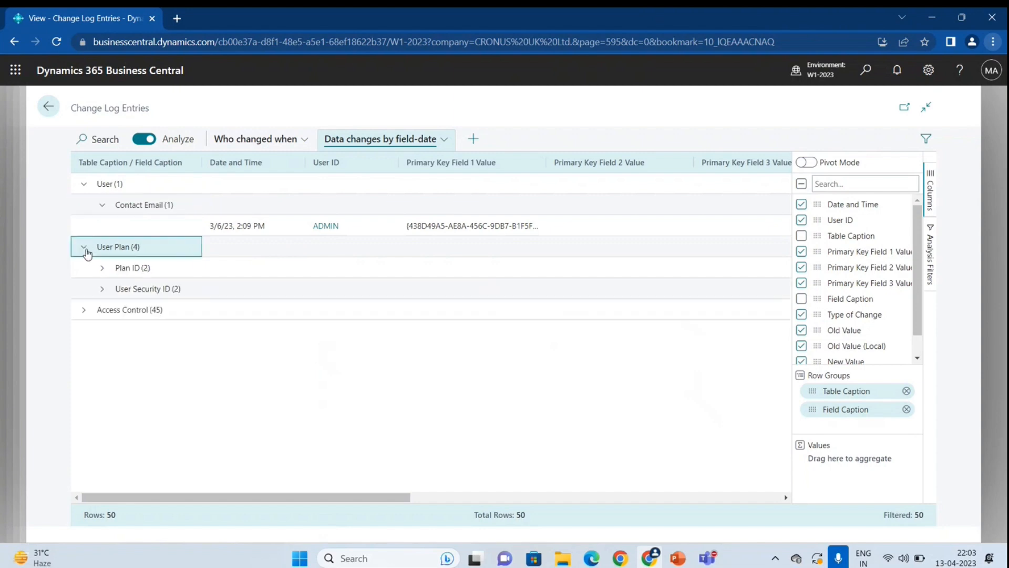
{"action": "left_click", "coordinate": [99, 269]}
{"action": "left_click", "coordinate": [102, 267]}
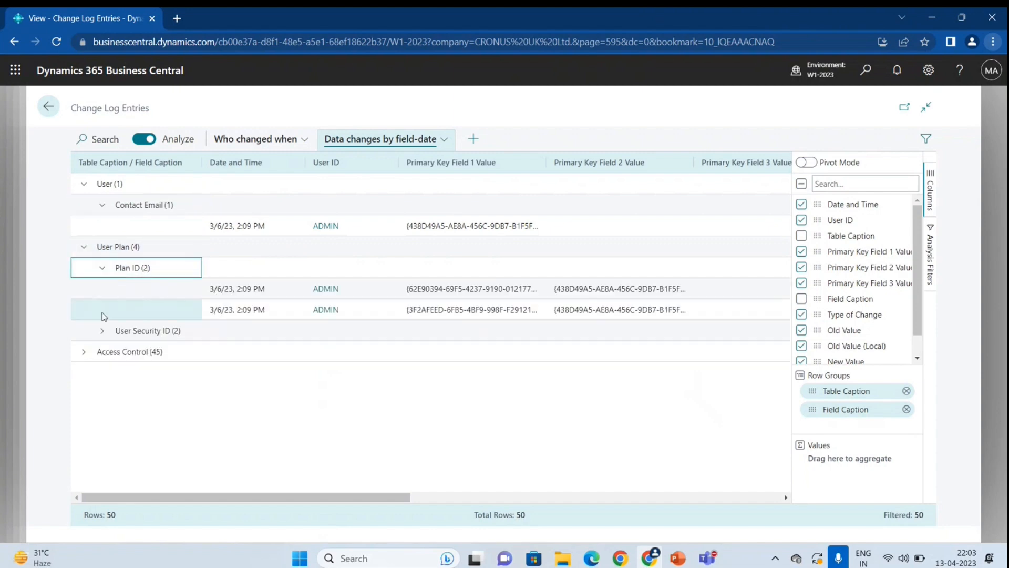
{"action": "left_click", "coordinate": [100, 331]}
{"action": "left_click", "coordinate": [102, 331]}
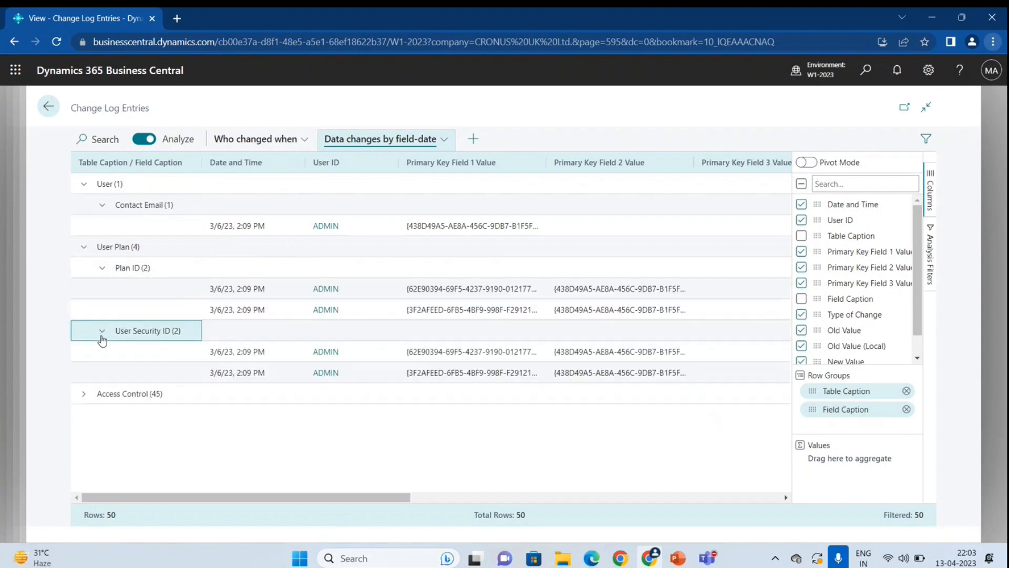
Expand the Access Control group and look over its field subgroups and the primary key columns.
{"action": "left_click", "coordinate": [82, 393]}
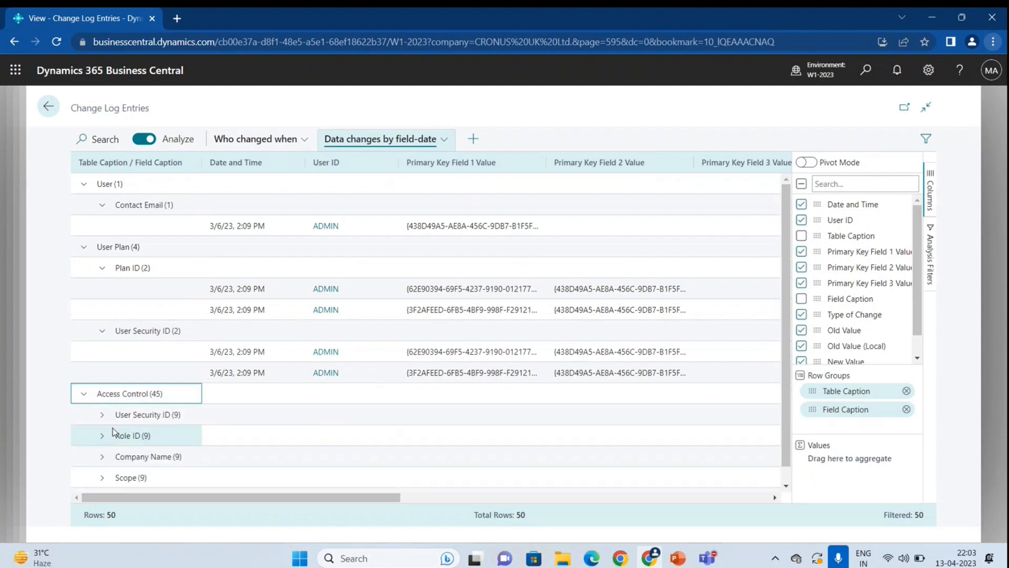
{"action": "scroll", "coordinate": [353, 398], "scroll_direction": "down", "scroll_amount": 1}
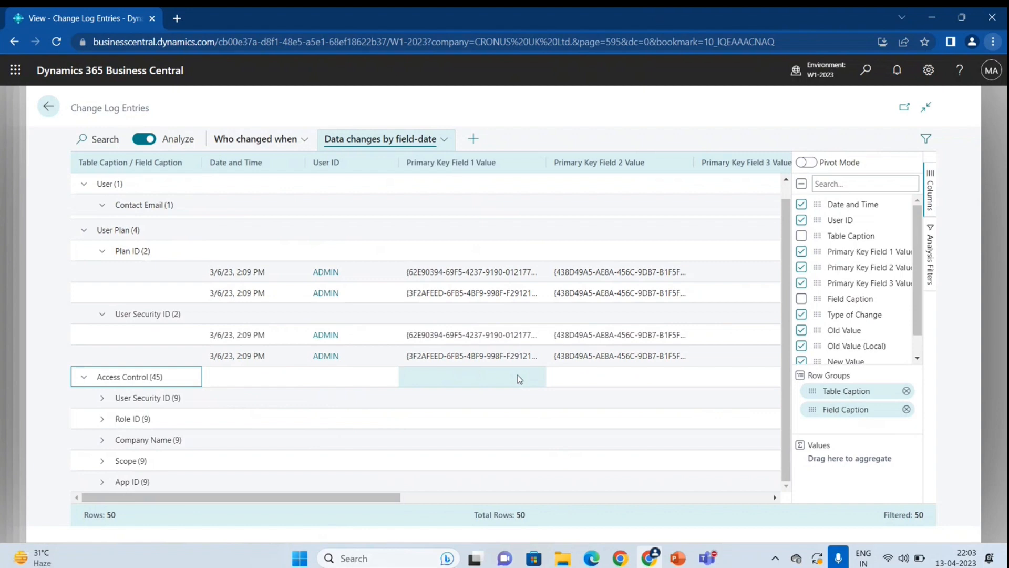
{"action": "scroll", "coordinate": [518, 378], "scroll_direction": "right", "scroll_amount": 1}
{"action": "left_click", "coordinate": [535, 238]}
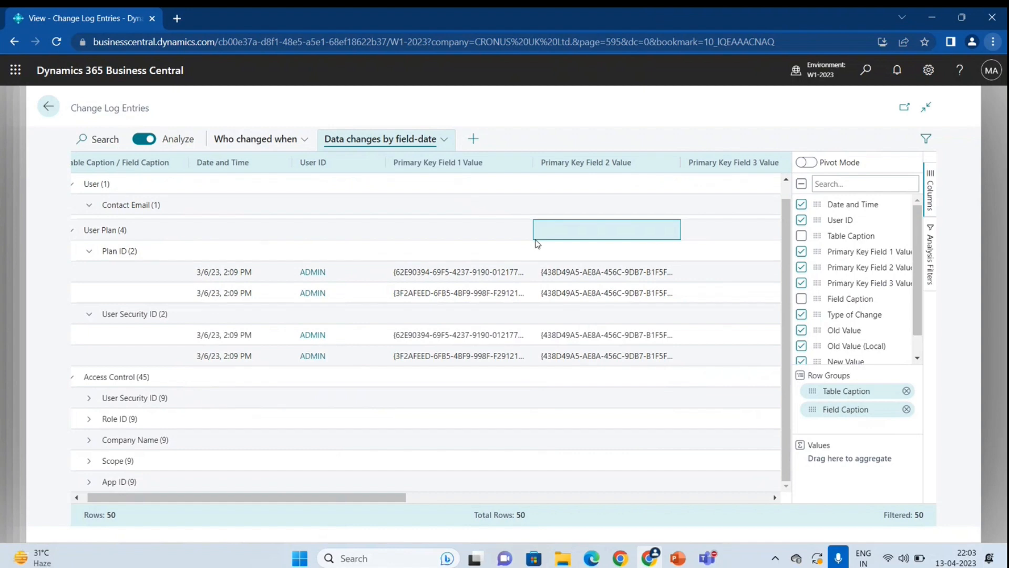
Show slide 10, Data changes by table/field, and slide 11, License overview by user, in PowerPoint, and return to Business Central.
{"action": "key", "text": "alt+Tab"}
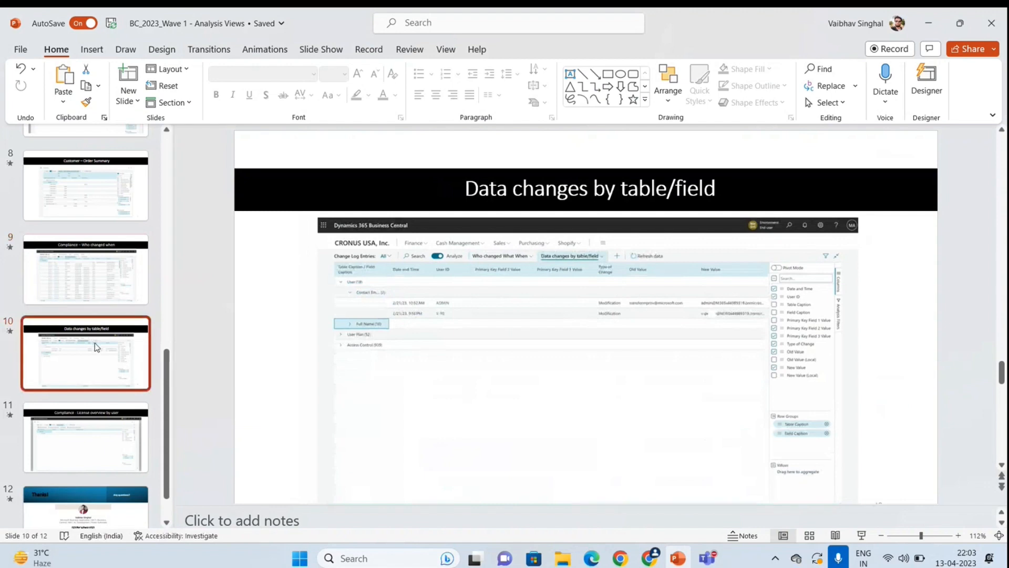
{"action": "key", "text": "Down"}
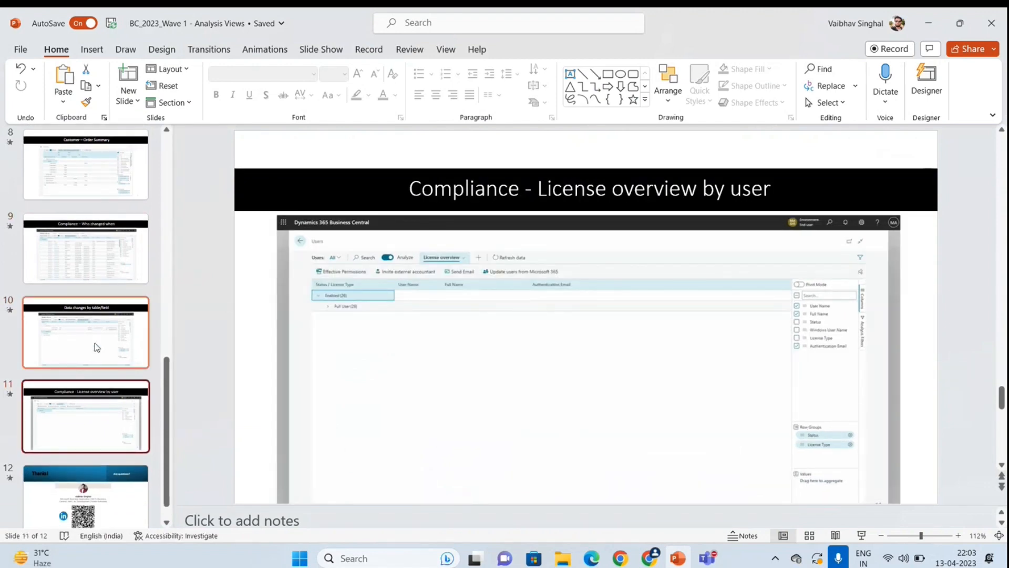
{"action": "key", "text": "alt+Tab"}
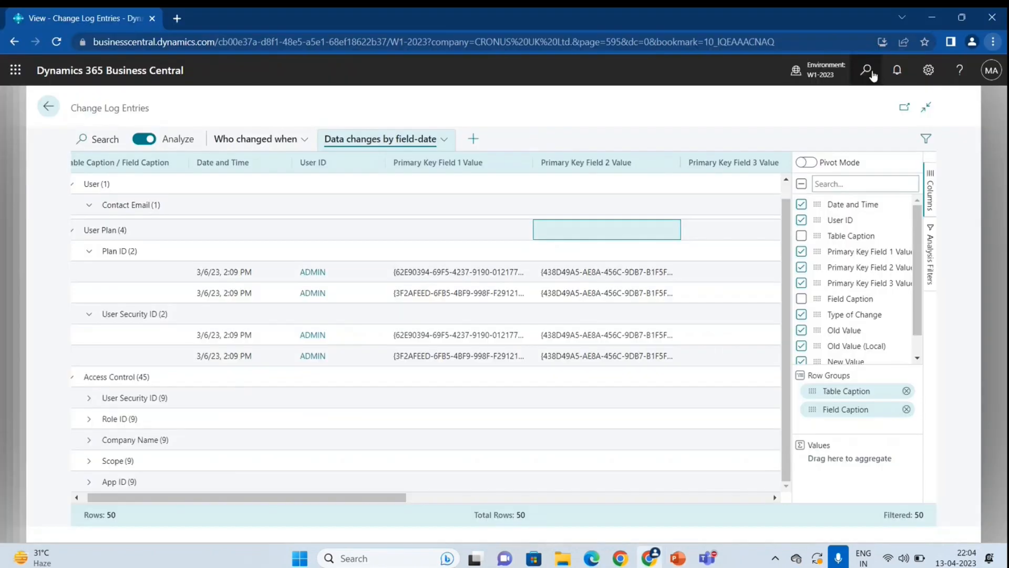
Search for "user", open the Users page, and turn on analysis mode.
{"action": "left_click", "coordinate": [872, 72]}
{"action": "type", "text": "user"}
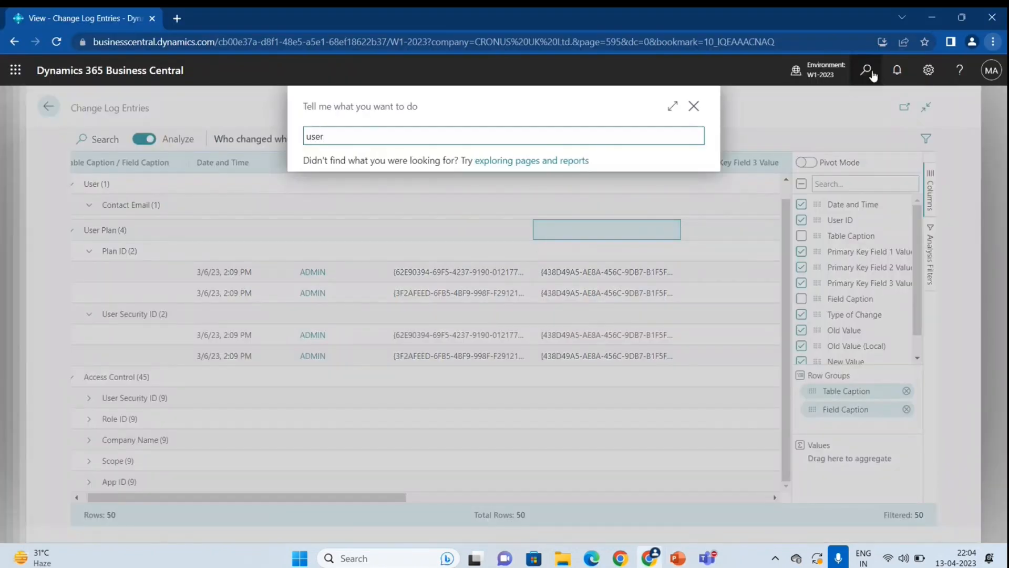
{"action": "key", "text": "Return"}
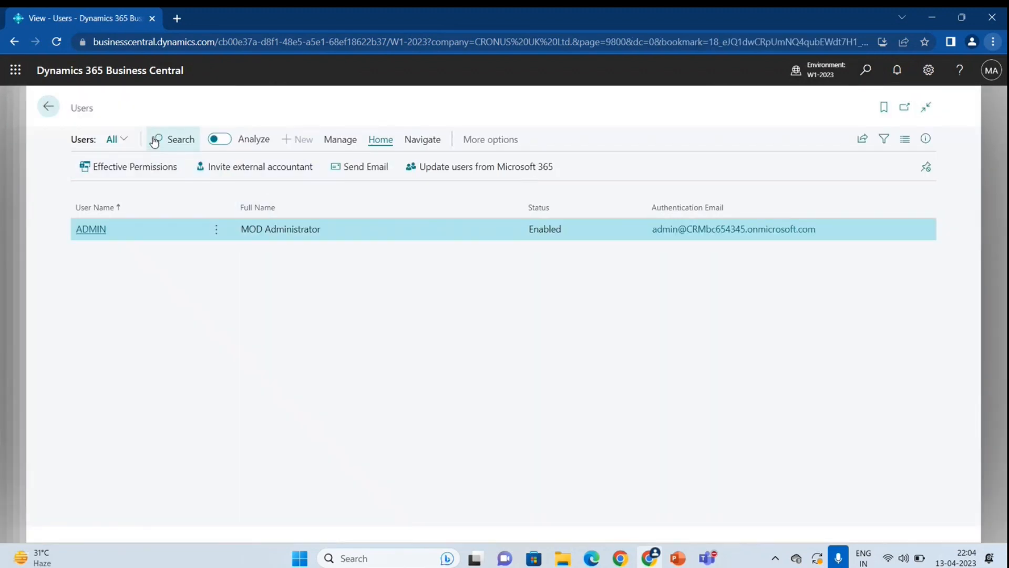
{"action": "left_click", "coordinate": [219, 140]}
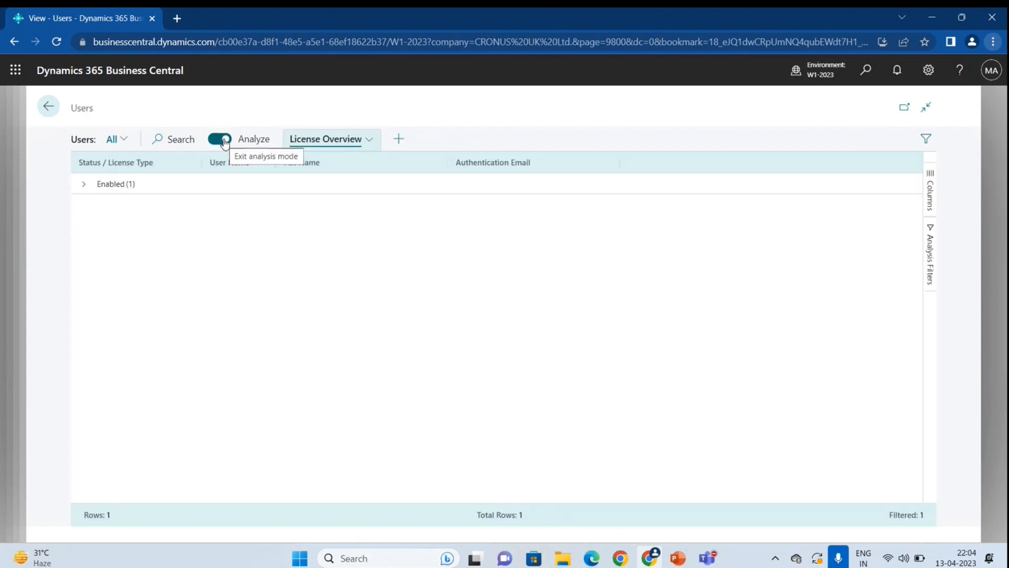
Expand the Enabled and Full User groups in the License Overview analysis and show its column settings.
{"action": "left_click", "coordinate": [84, 189]}
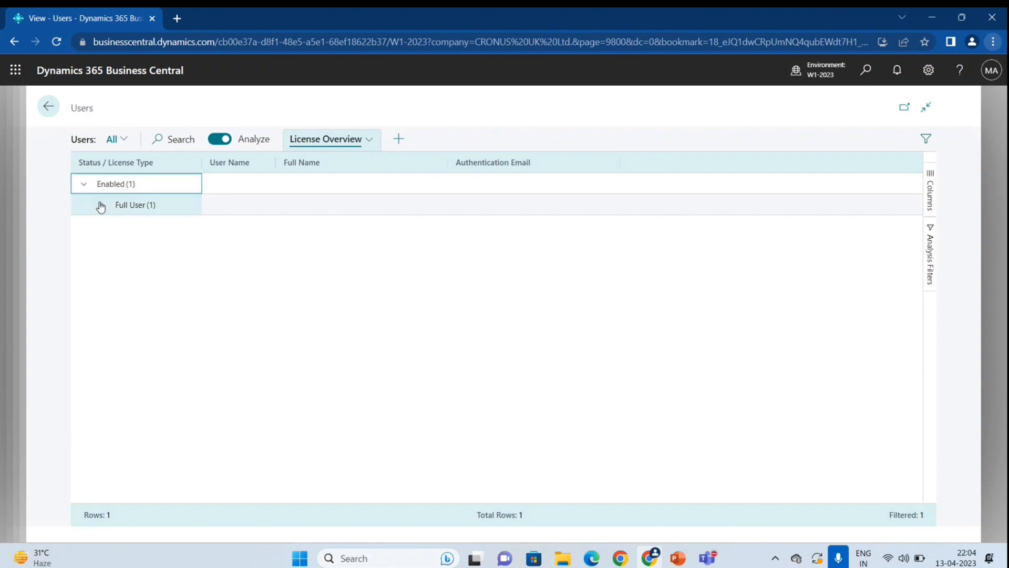
{"action": "left_click", "coordinate": [101, 206]}
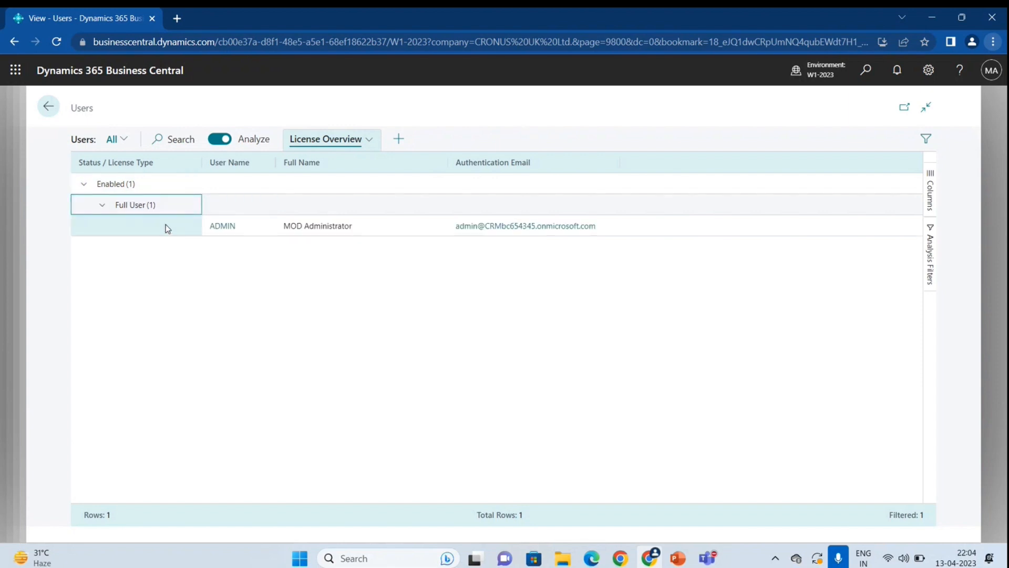
{"action": "left_click", "coordinate": [930, 199]}
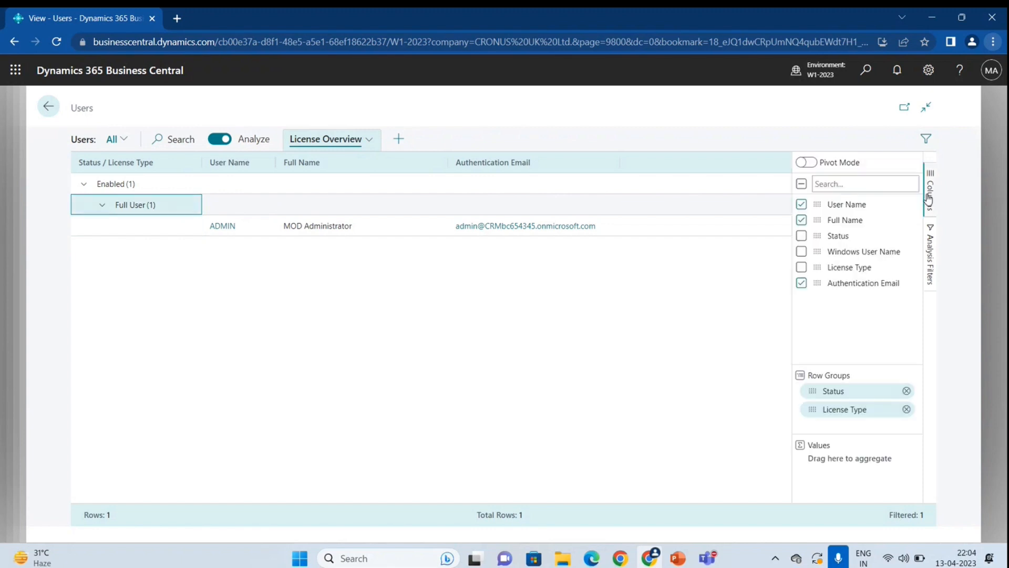